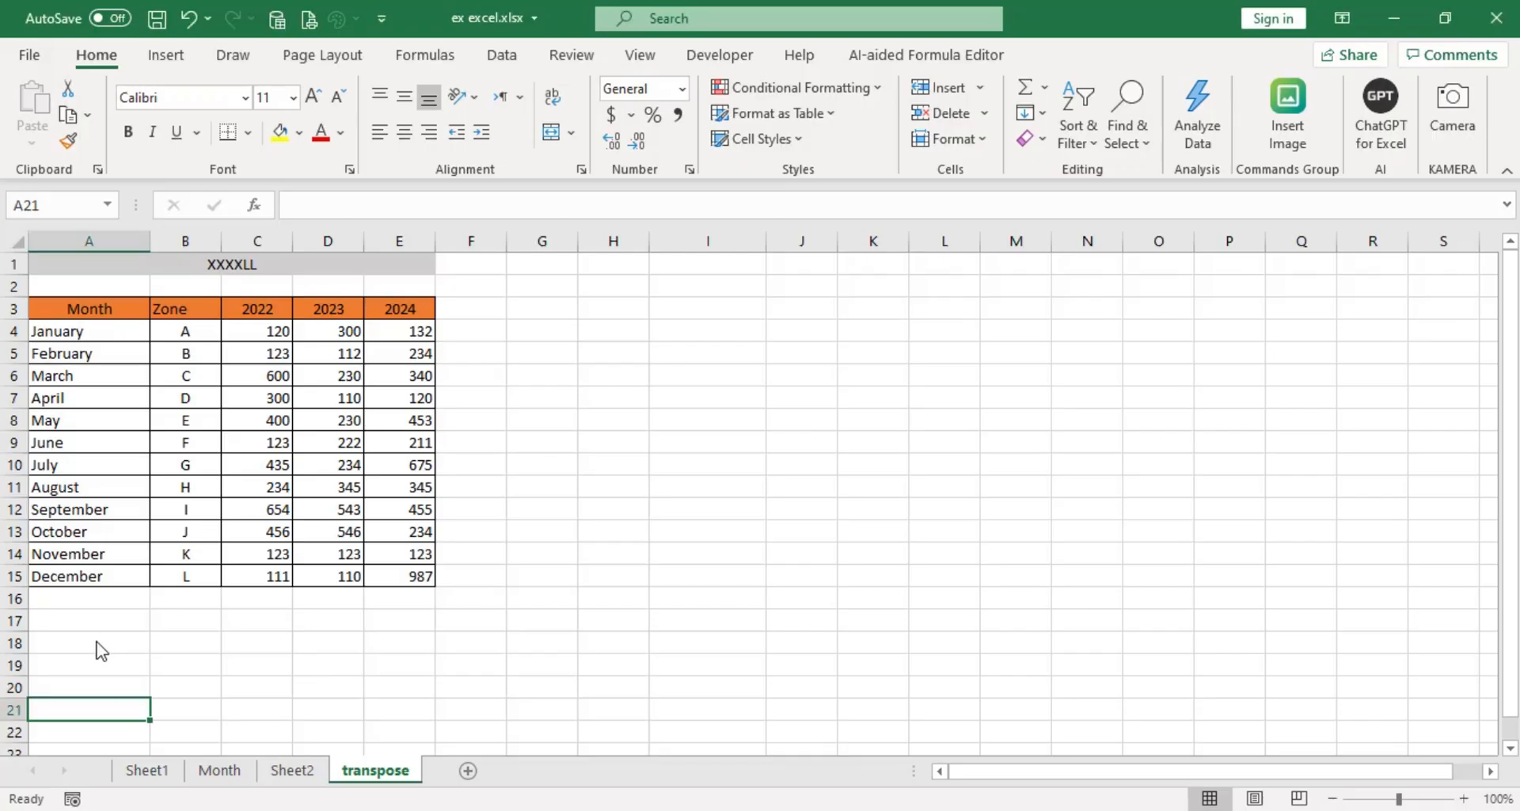
- Copy the month, zone and yearly figures table in A3:E15, including its header row
left_click(96, 642)
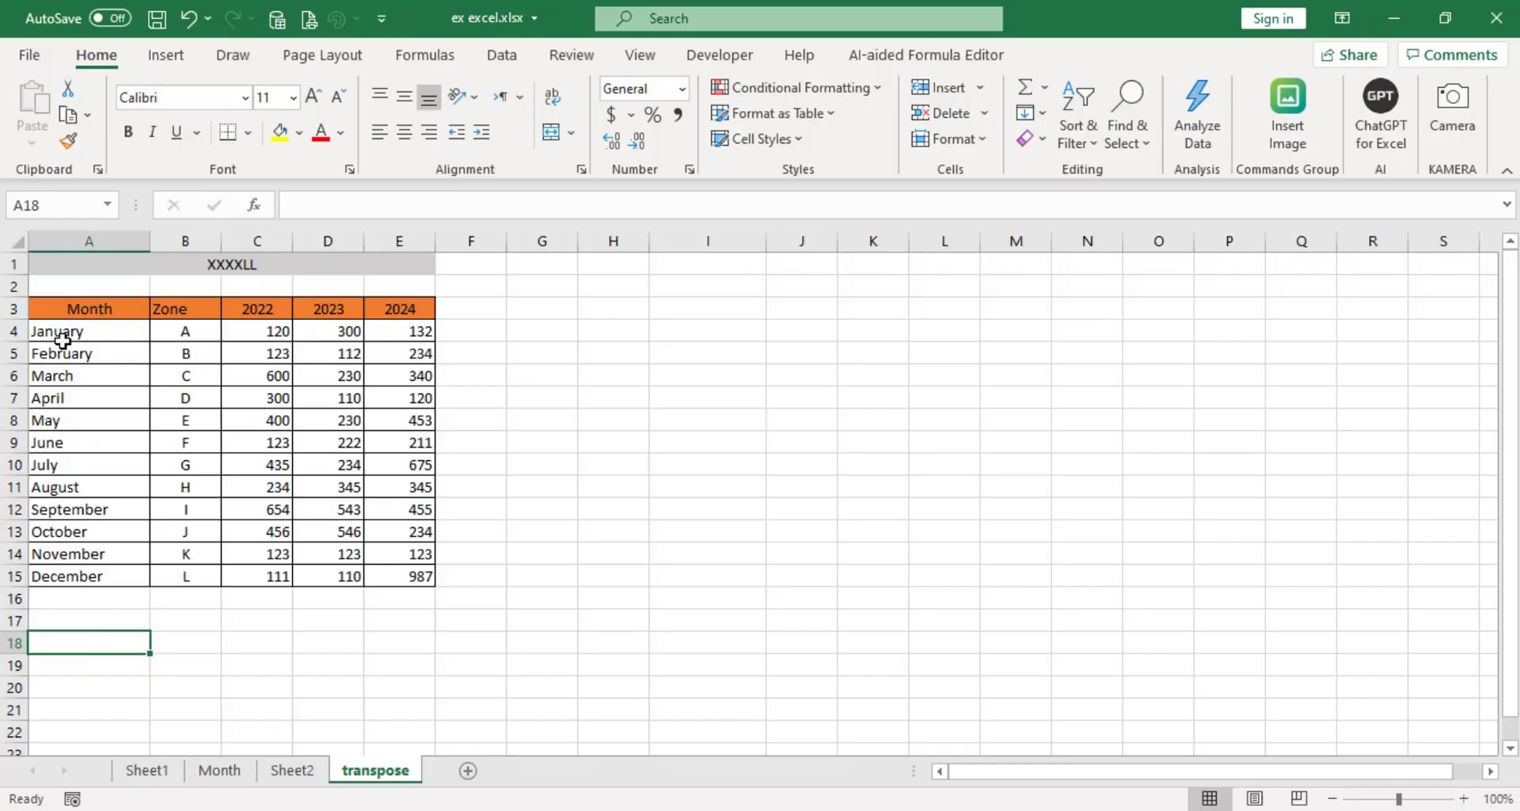
left_click_drag(55, 311, 394, 583)
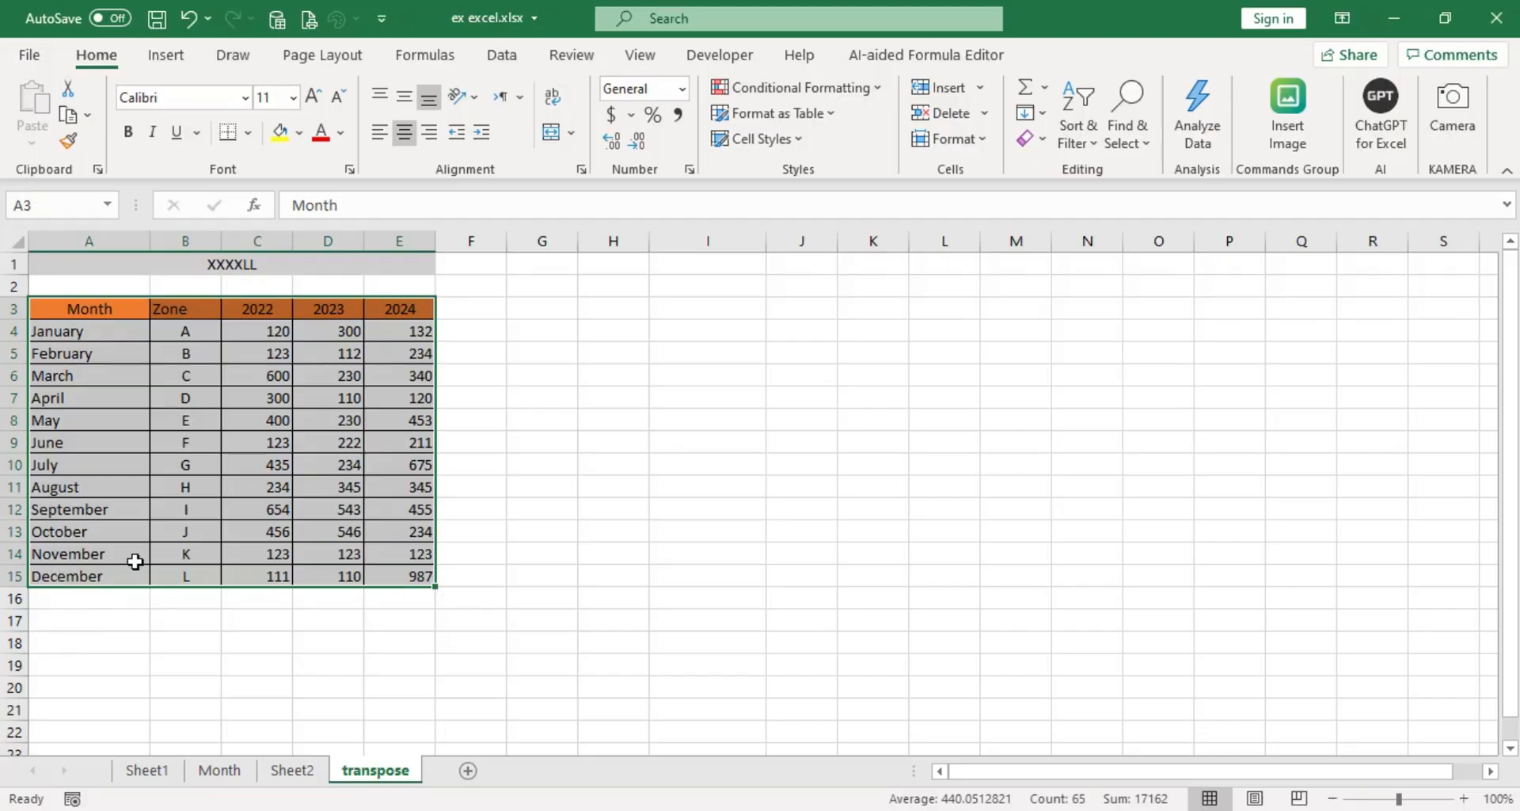
left_click(192, 515)
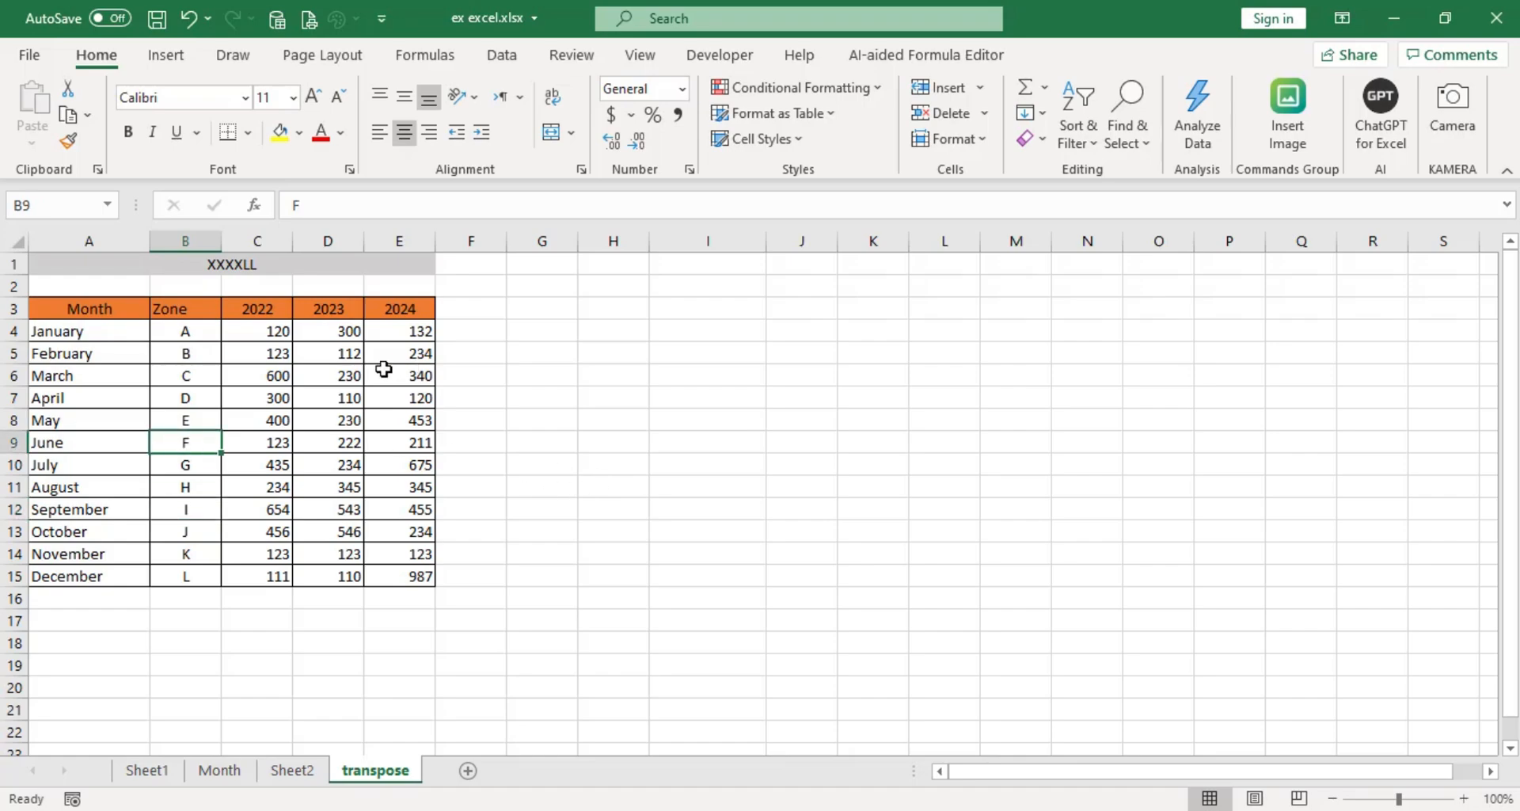
left_click(348, 375)
left_click(185, 449)
key("ctrl+a")
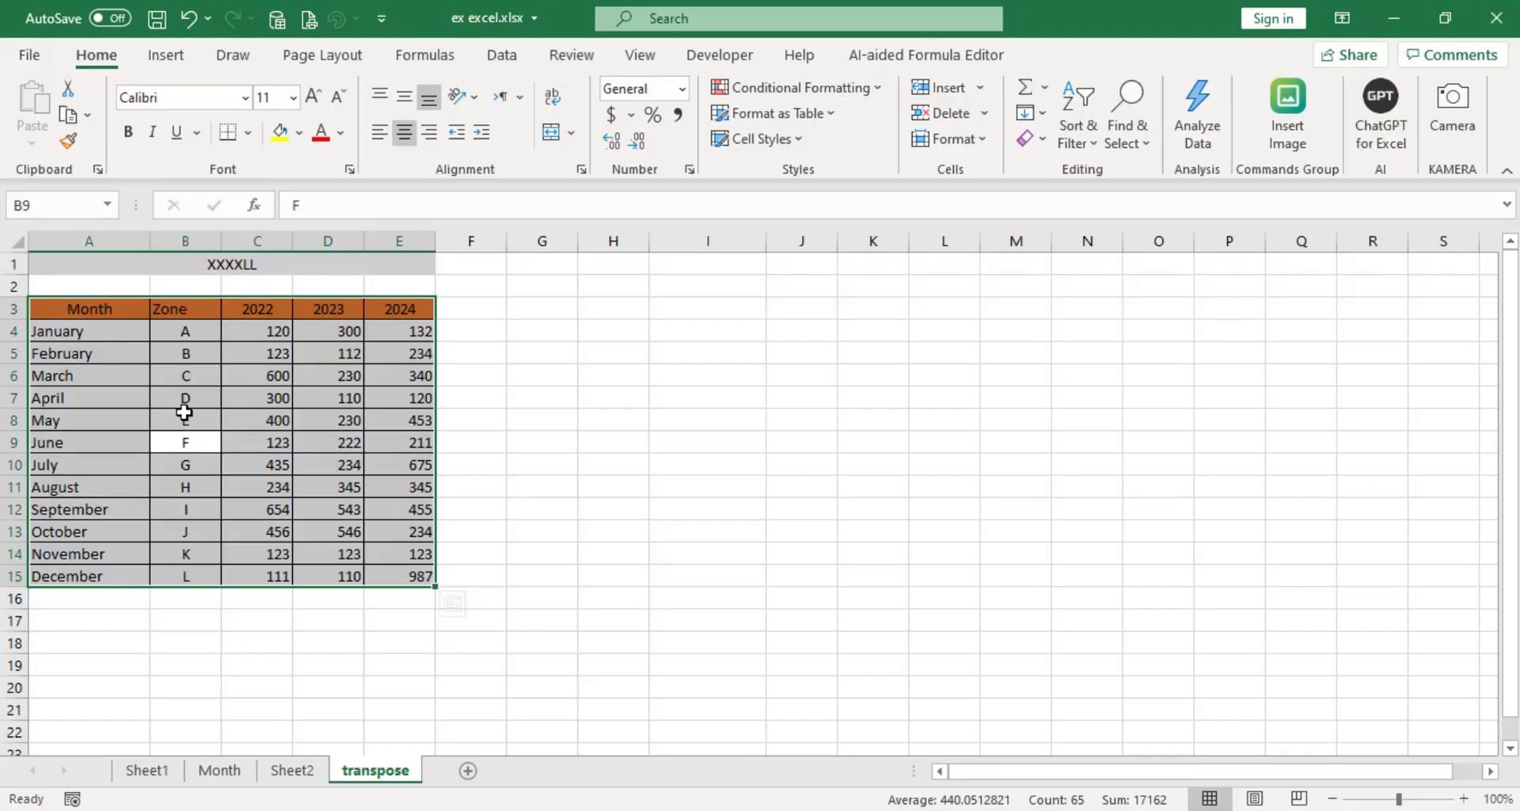
right_click(189, 401)
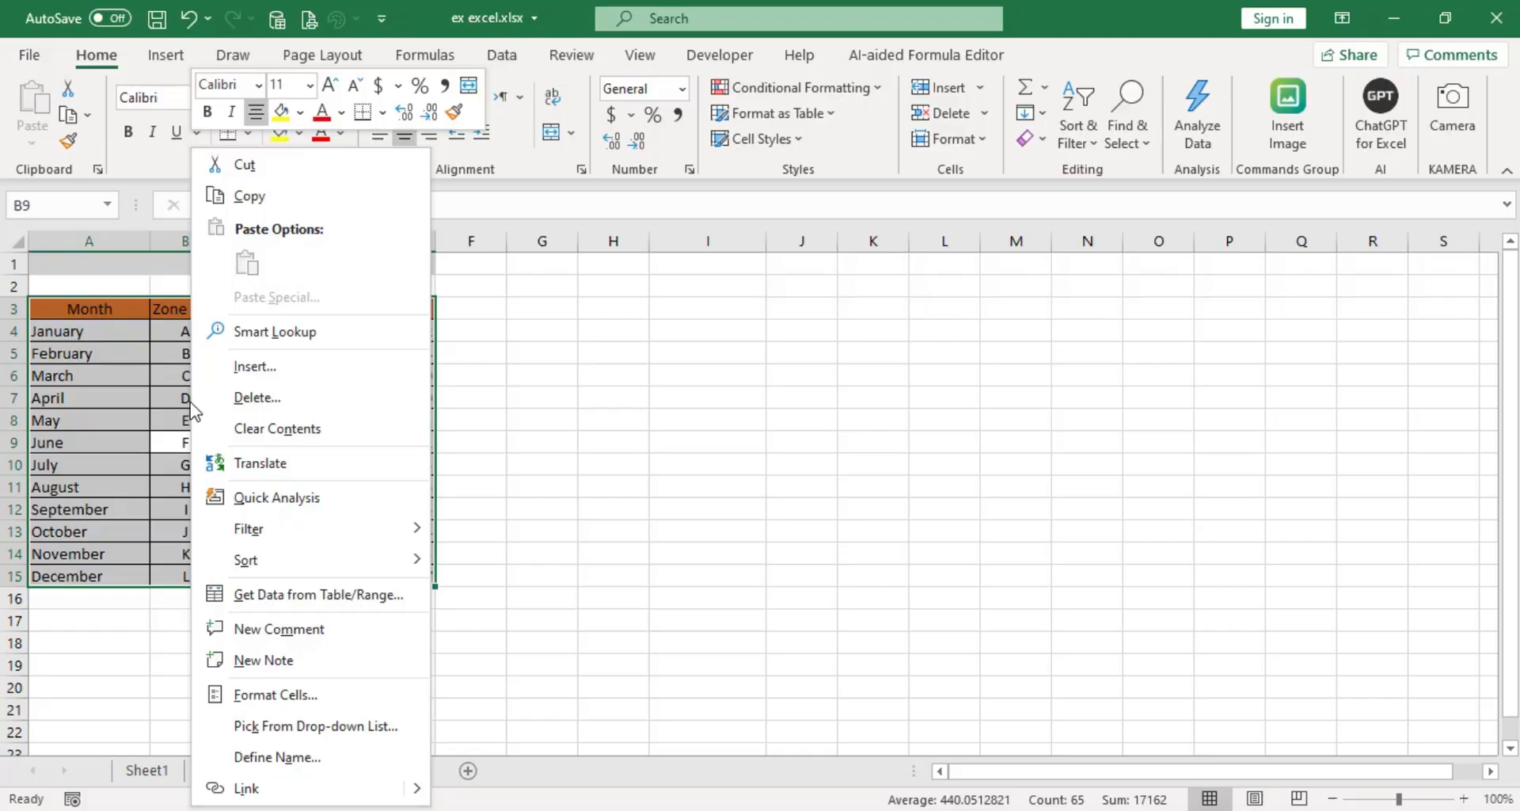
left_click(249, 197)
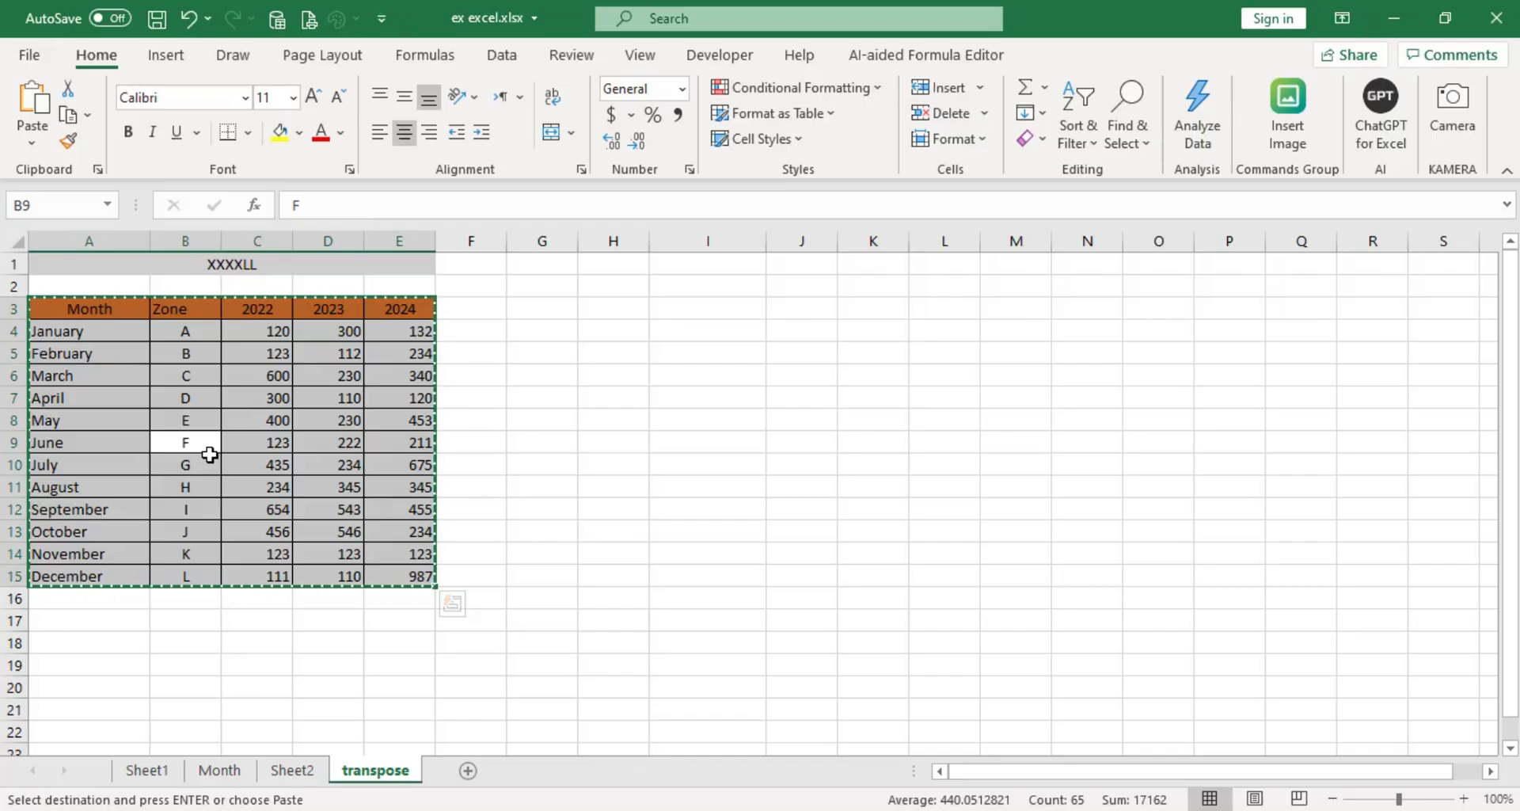
- Paste the copied table at A18 with Paste Special, keeping All content and formatting and enabling Transpose
left_click(102, 644)
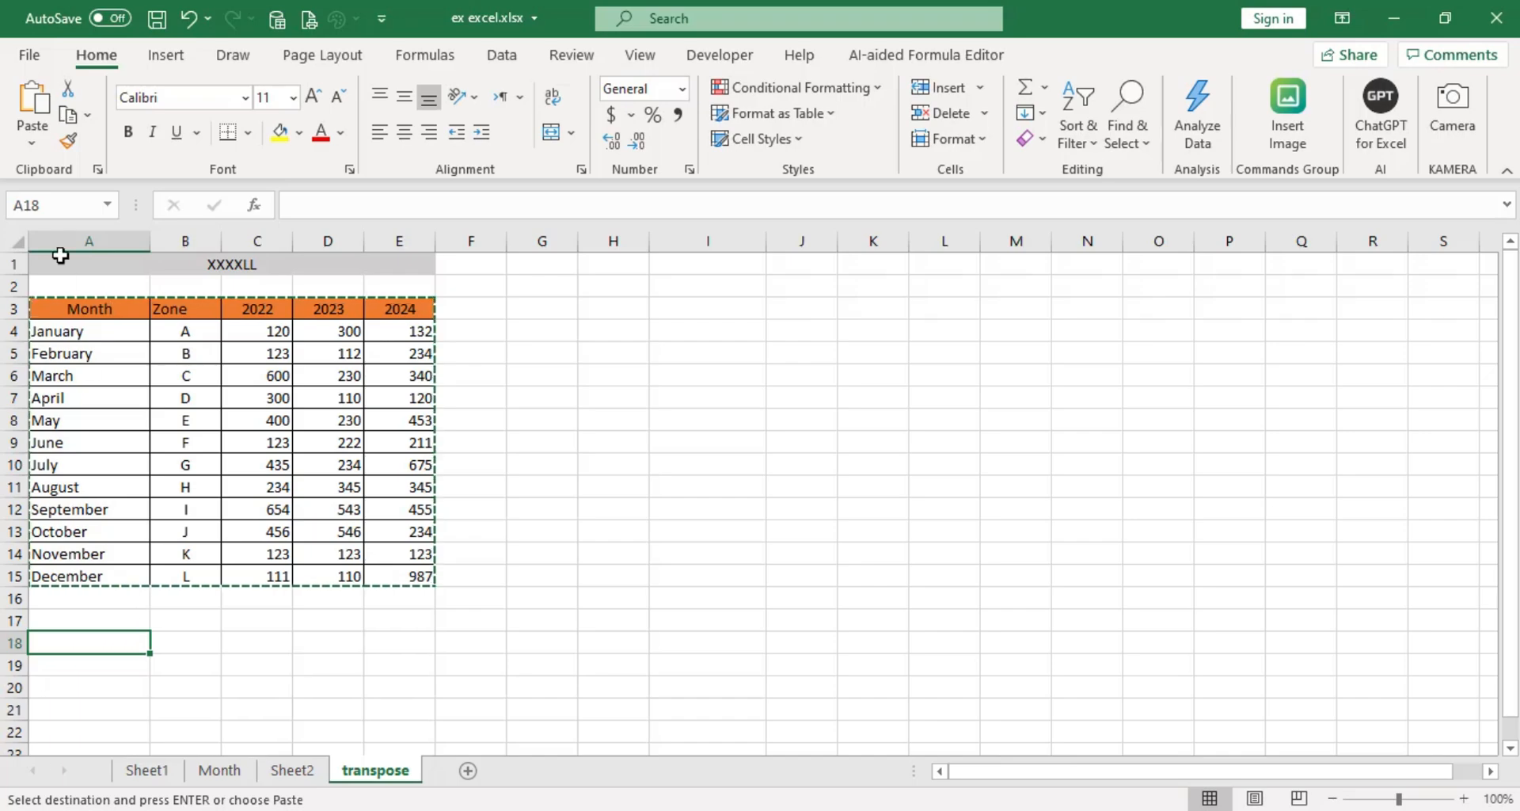
left_click(30, 145)
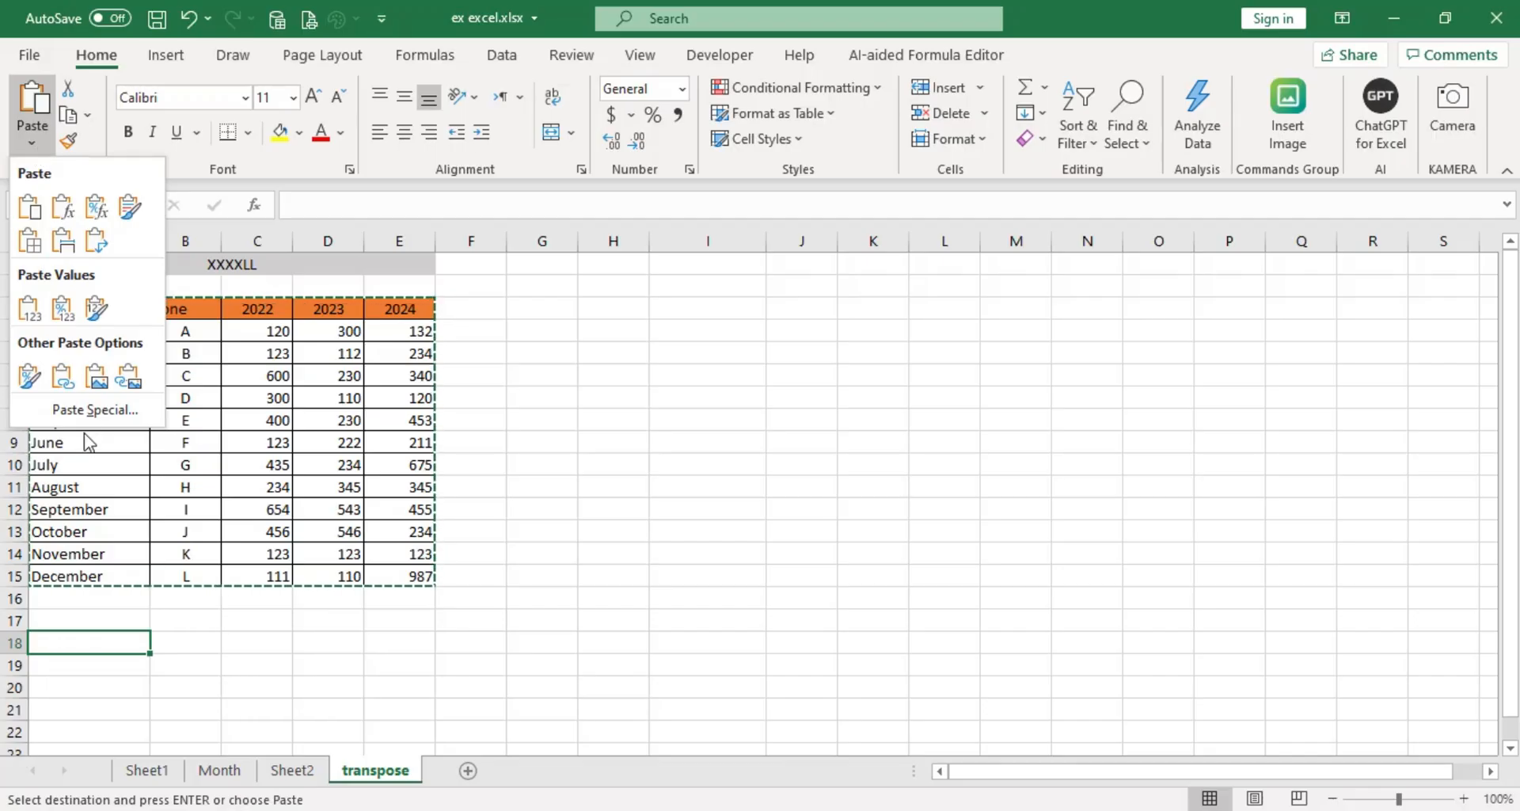
left_click(101, 412)
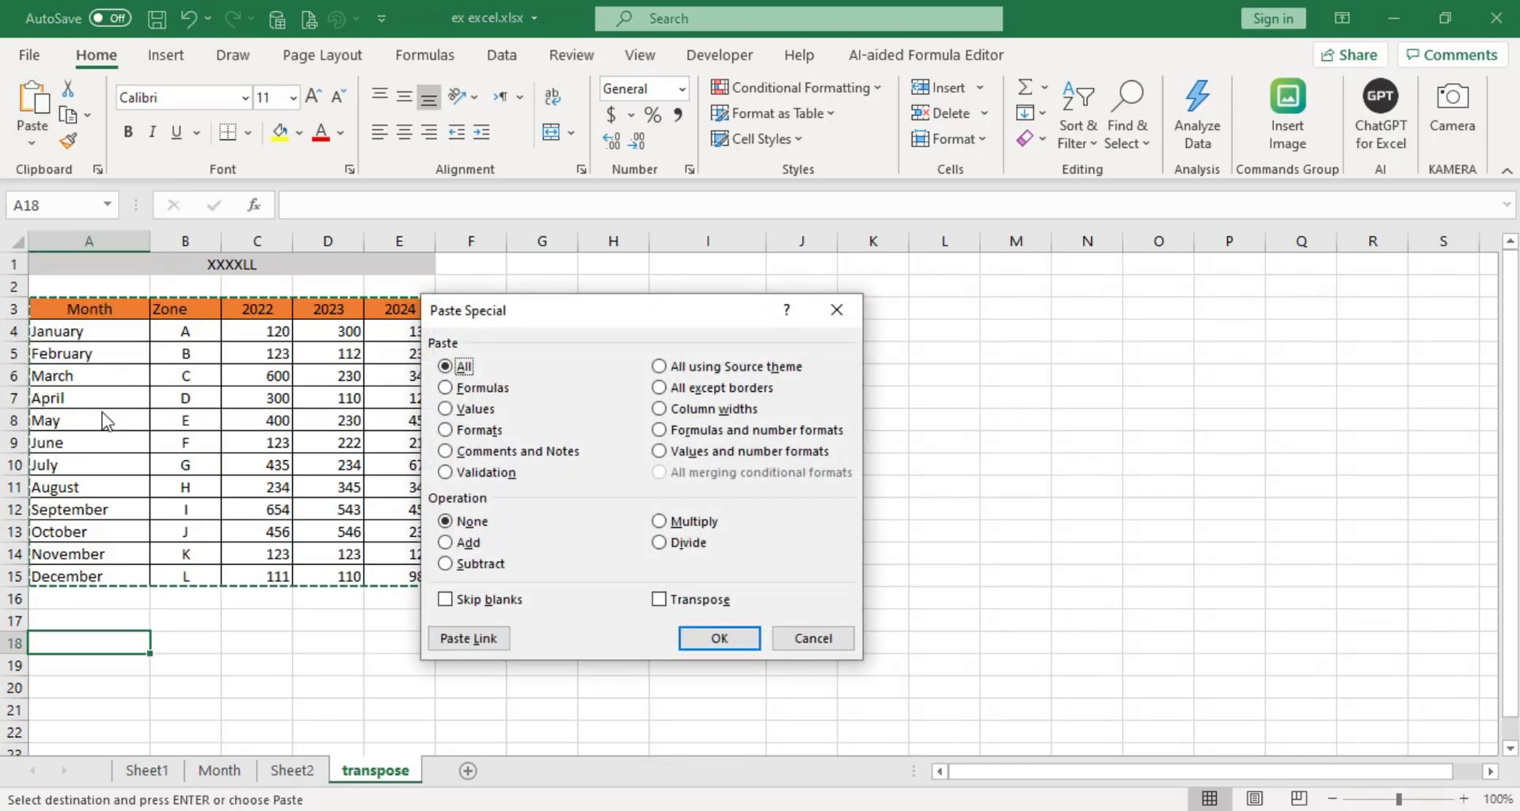
left_click(674, 600)
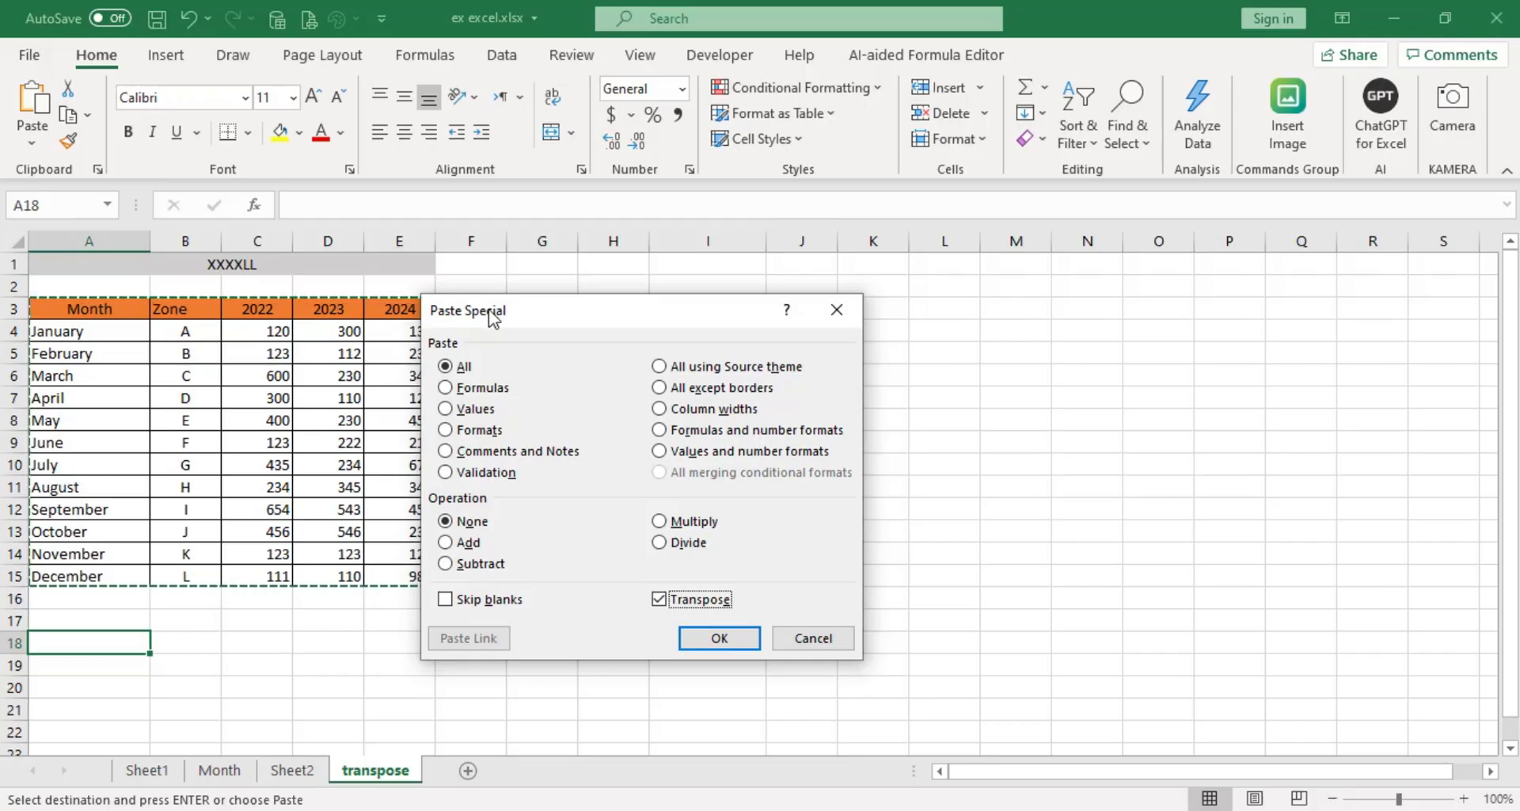
left_click_drag(463, 315, 595, 318)
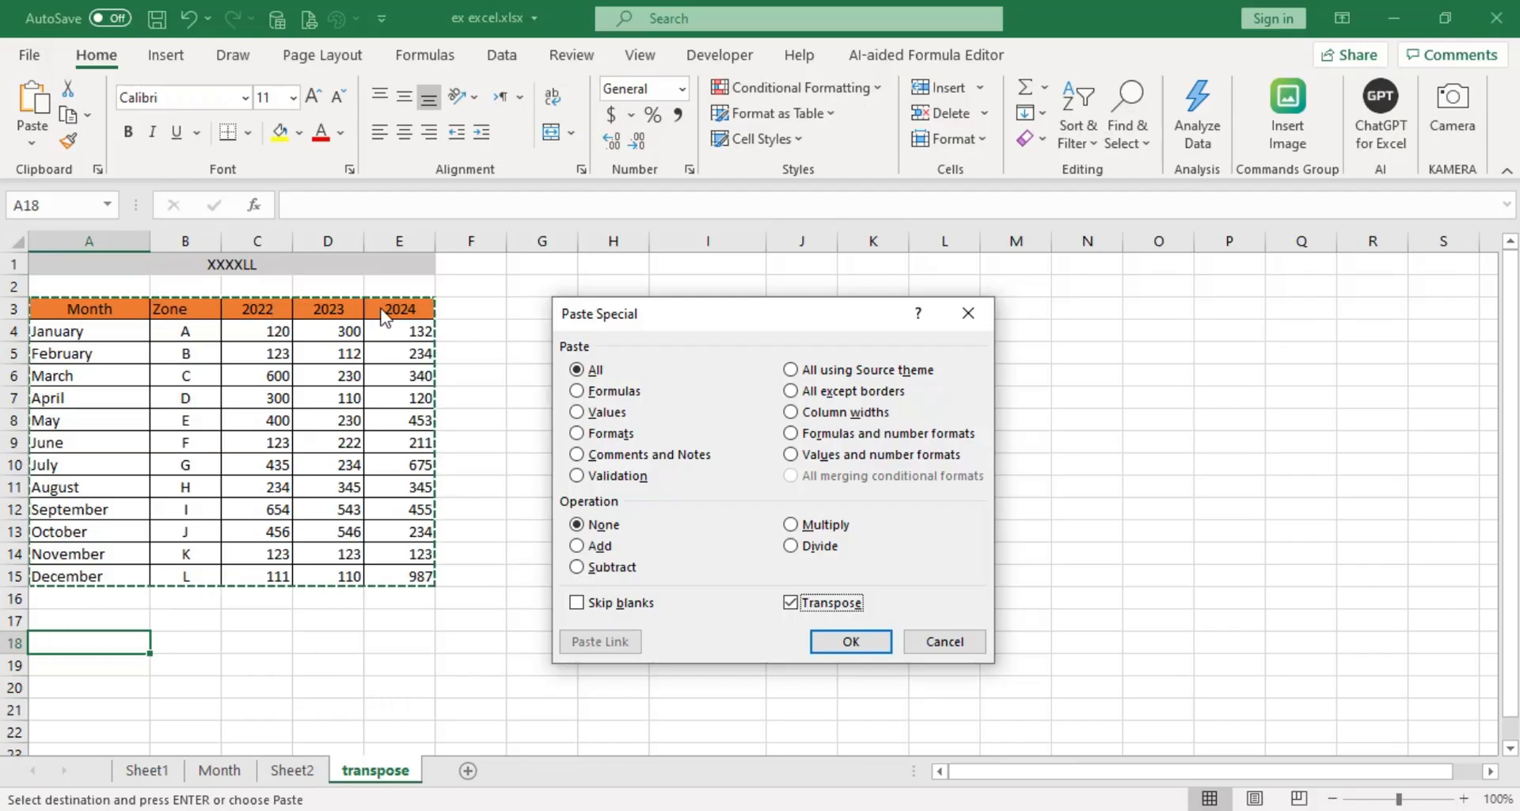
left_click(844, 650)
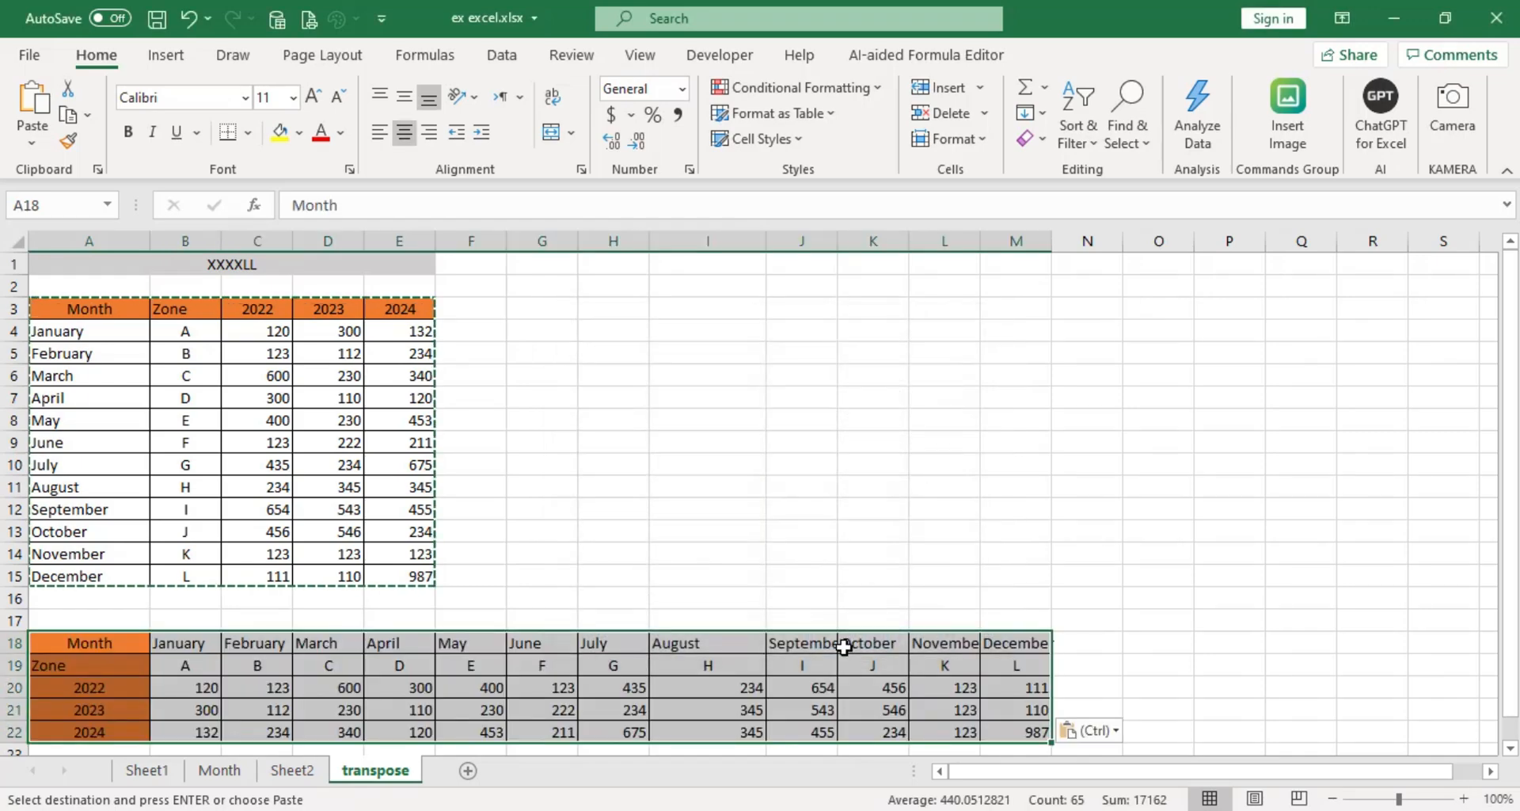
- Widen column M slightly so the December heading of the transposed table fits its cell
scroll(413, 655, "down", 2)
left_click(400, 579)
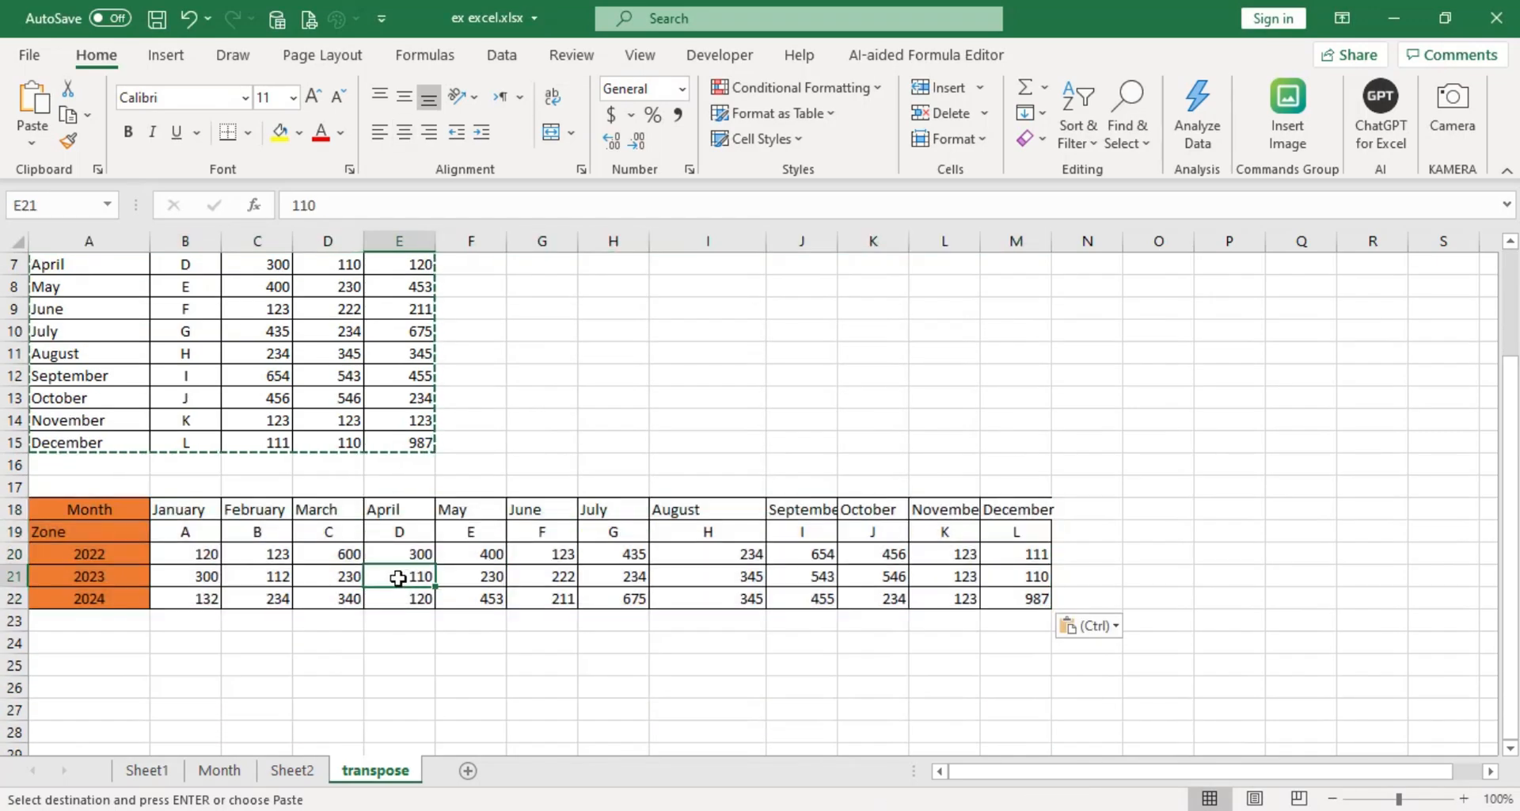
scroll(317, 582, "up", 1)
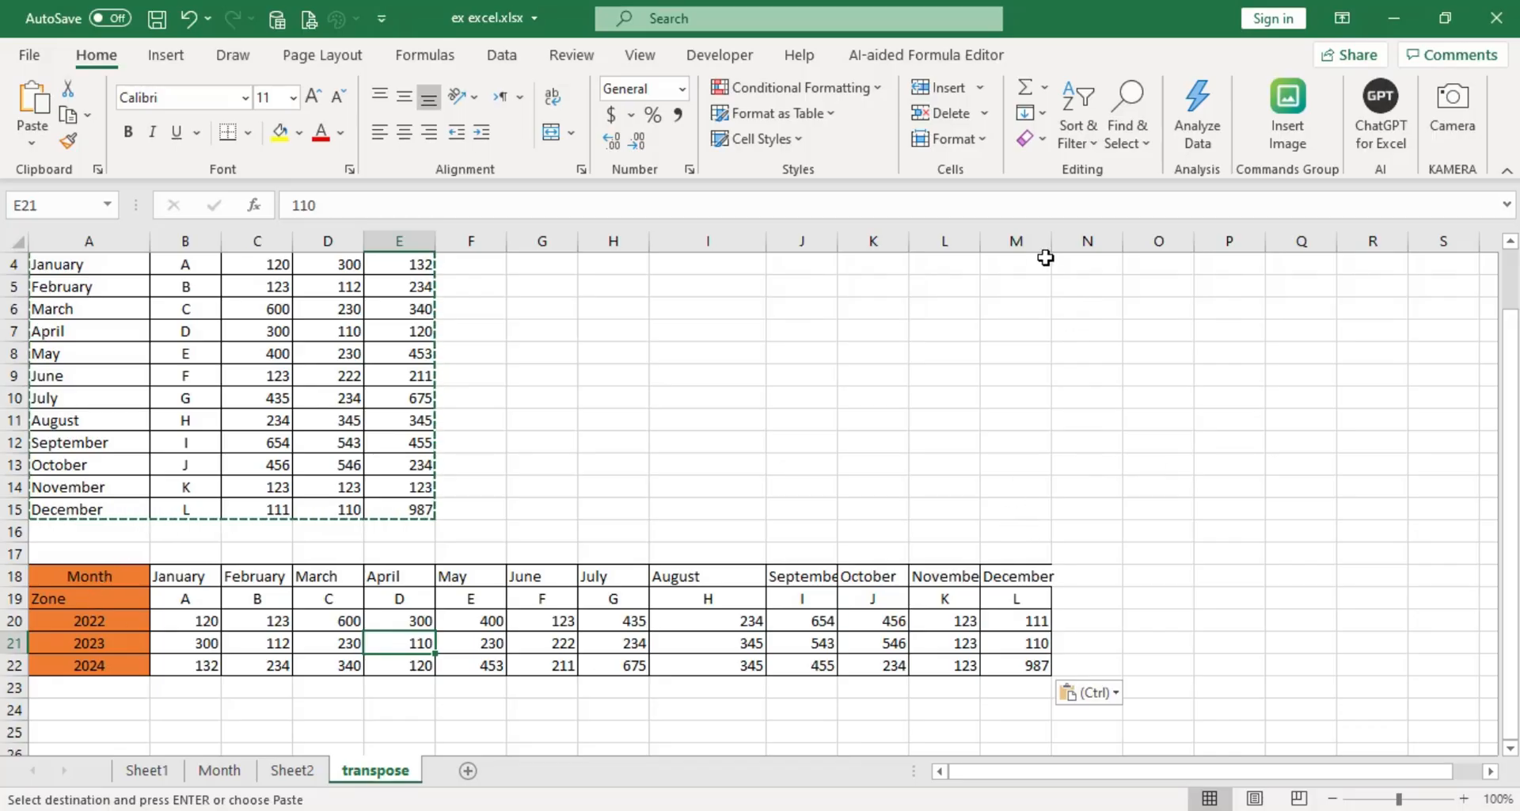
left_click_drag(1053, 247, 1080, 247)
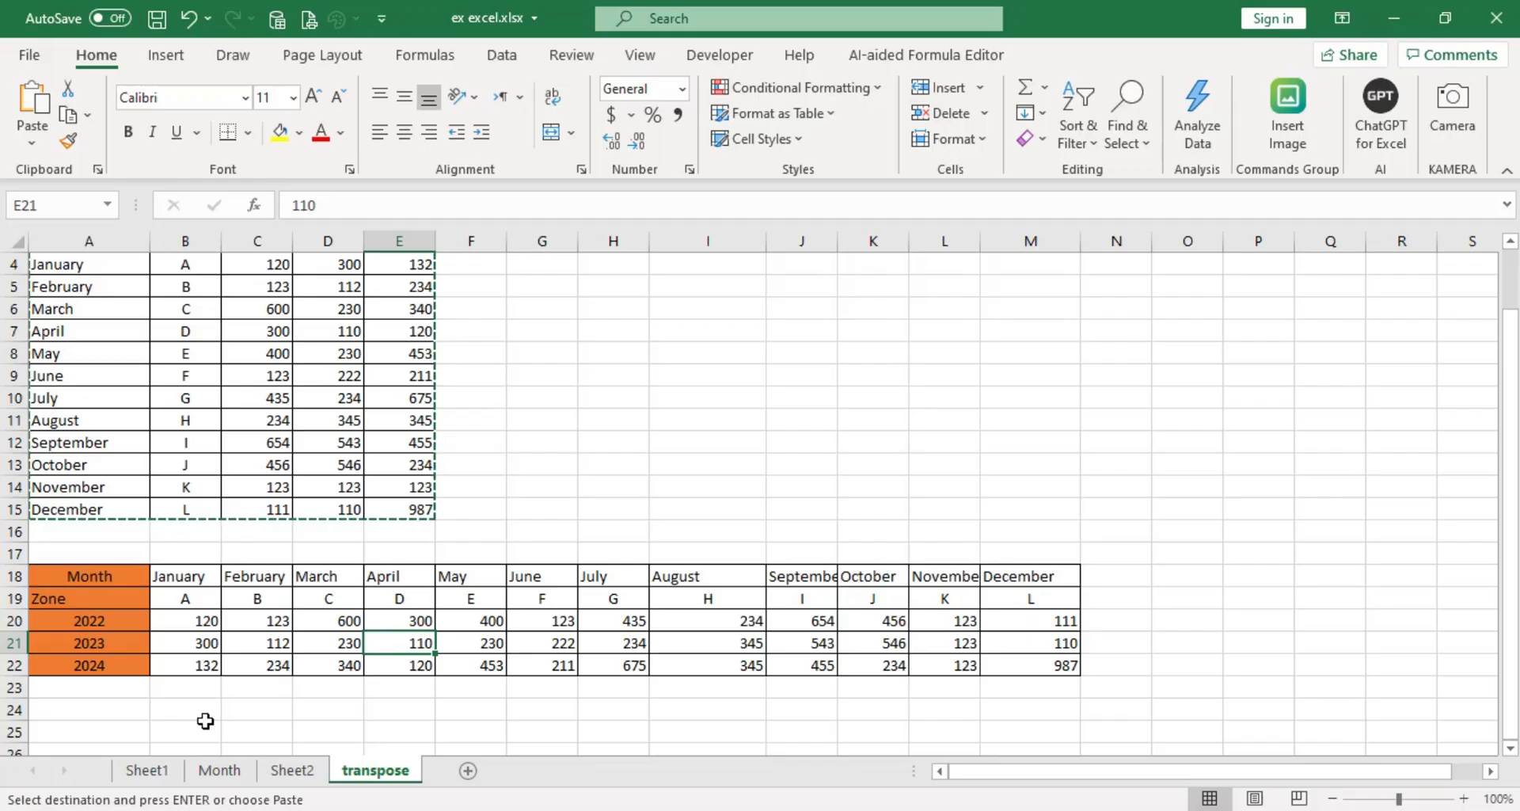
left_click(111, 576)
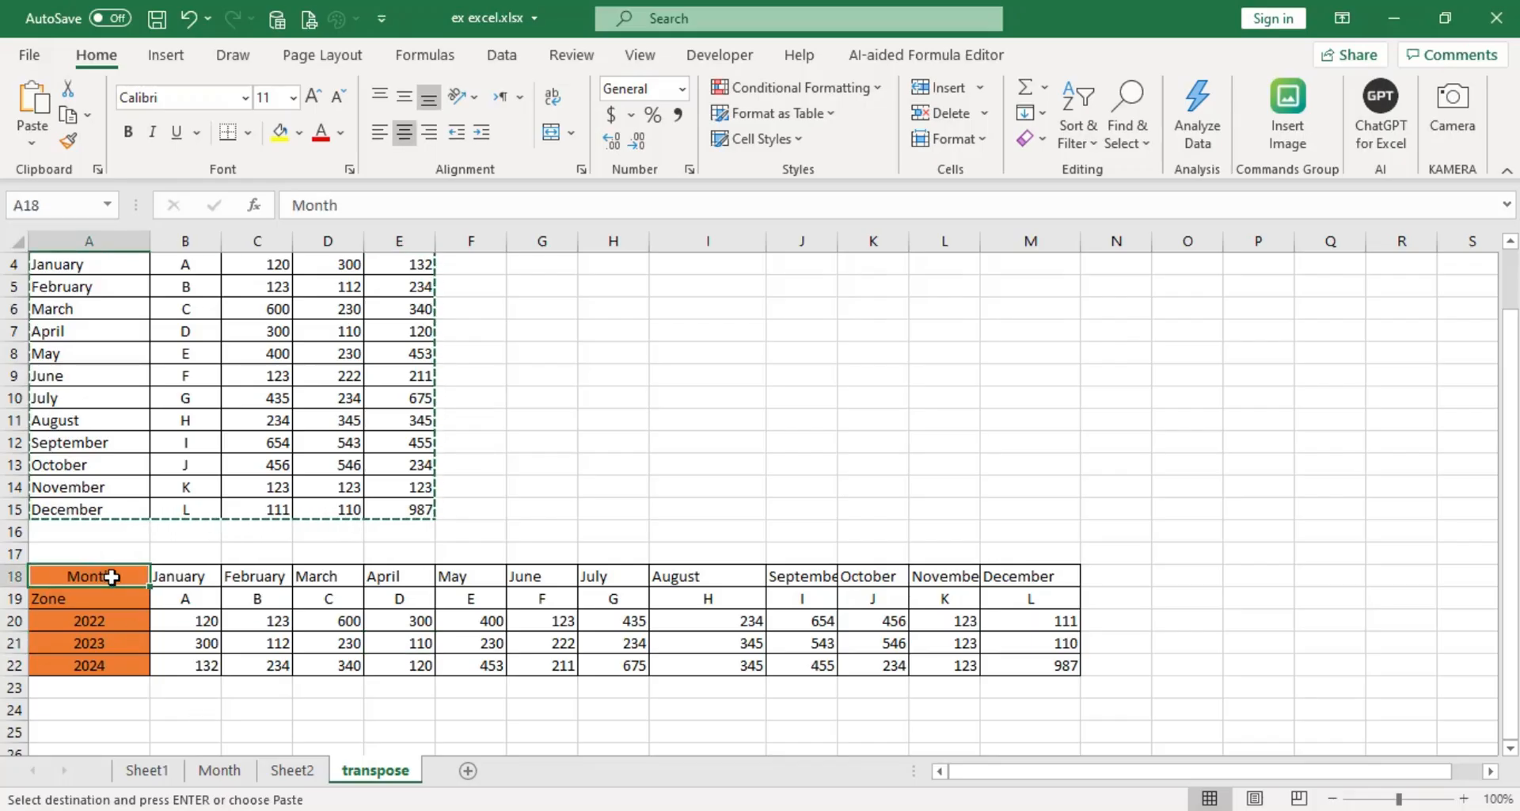
scroll(197, 580, "up", 1)
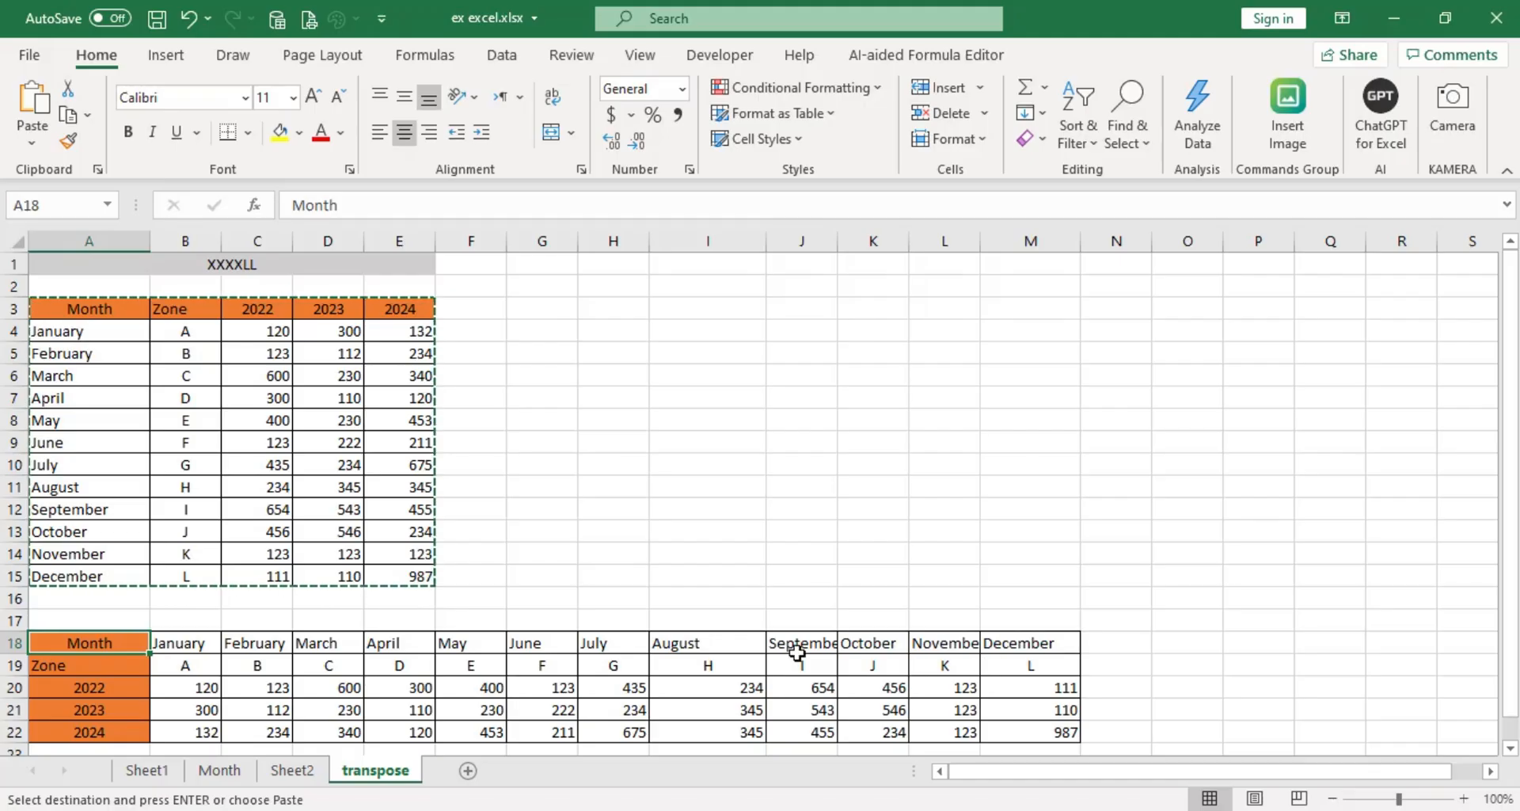
scroll(427, 664, "down", 1)
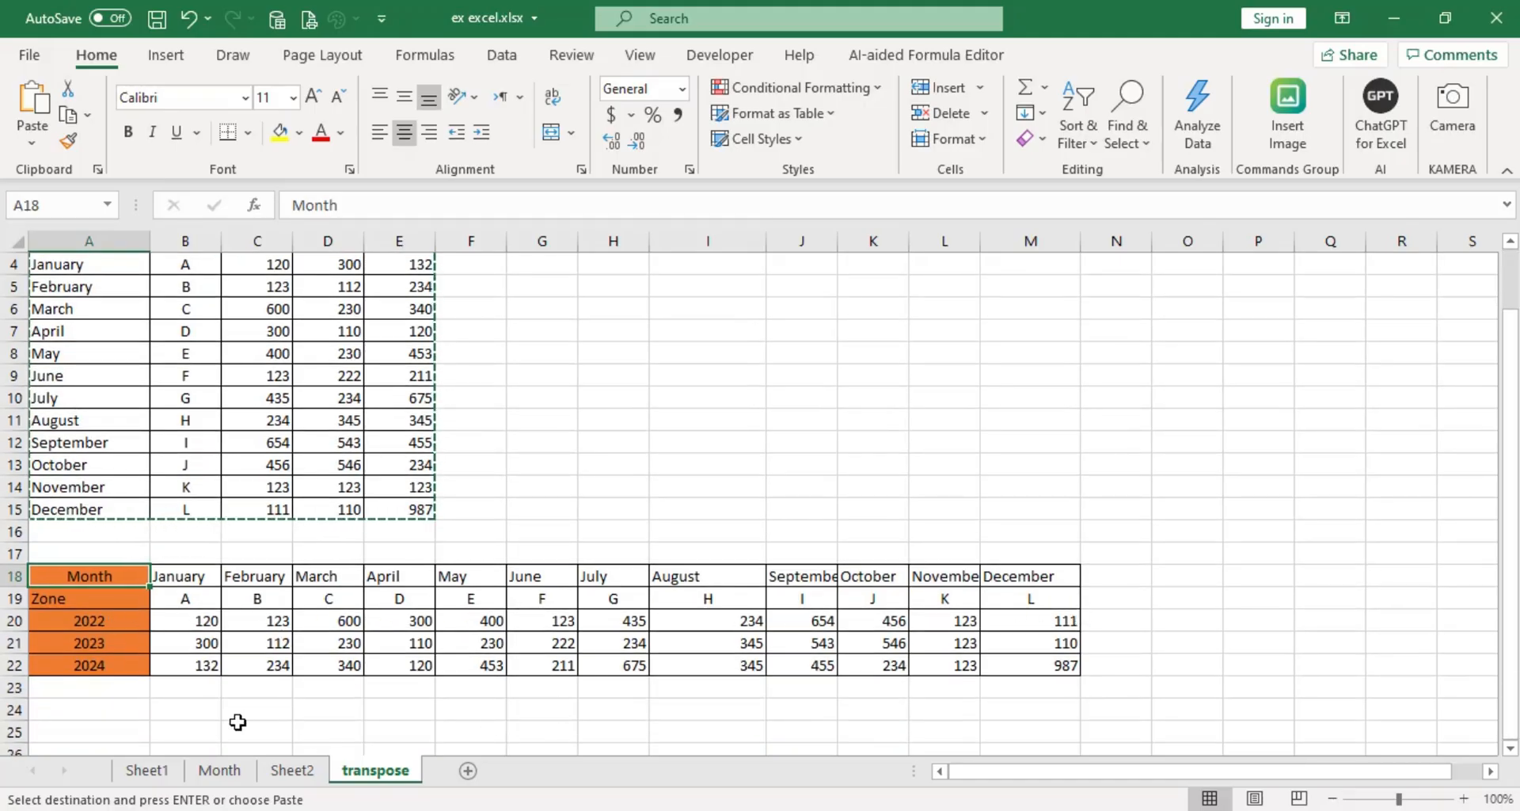
- Paste the copied table at A25 with Paste Special, using Values only and enabling Transpose
left_click(73, 724)
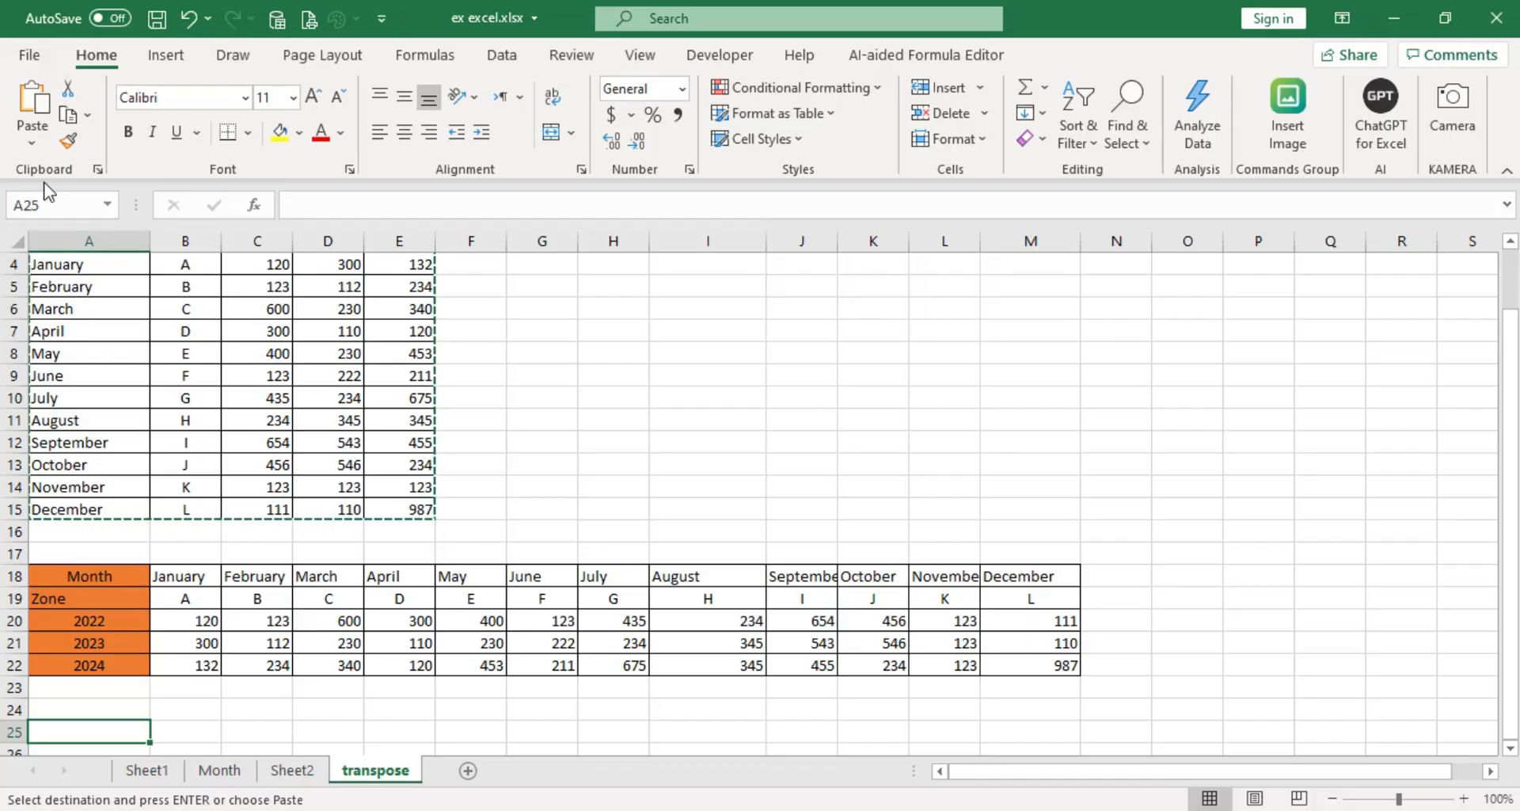
left_click(32, 145)
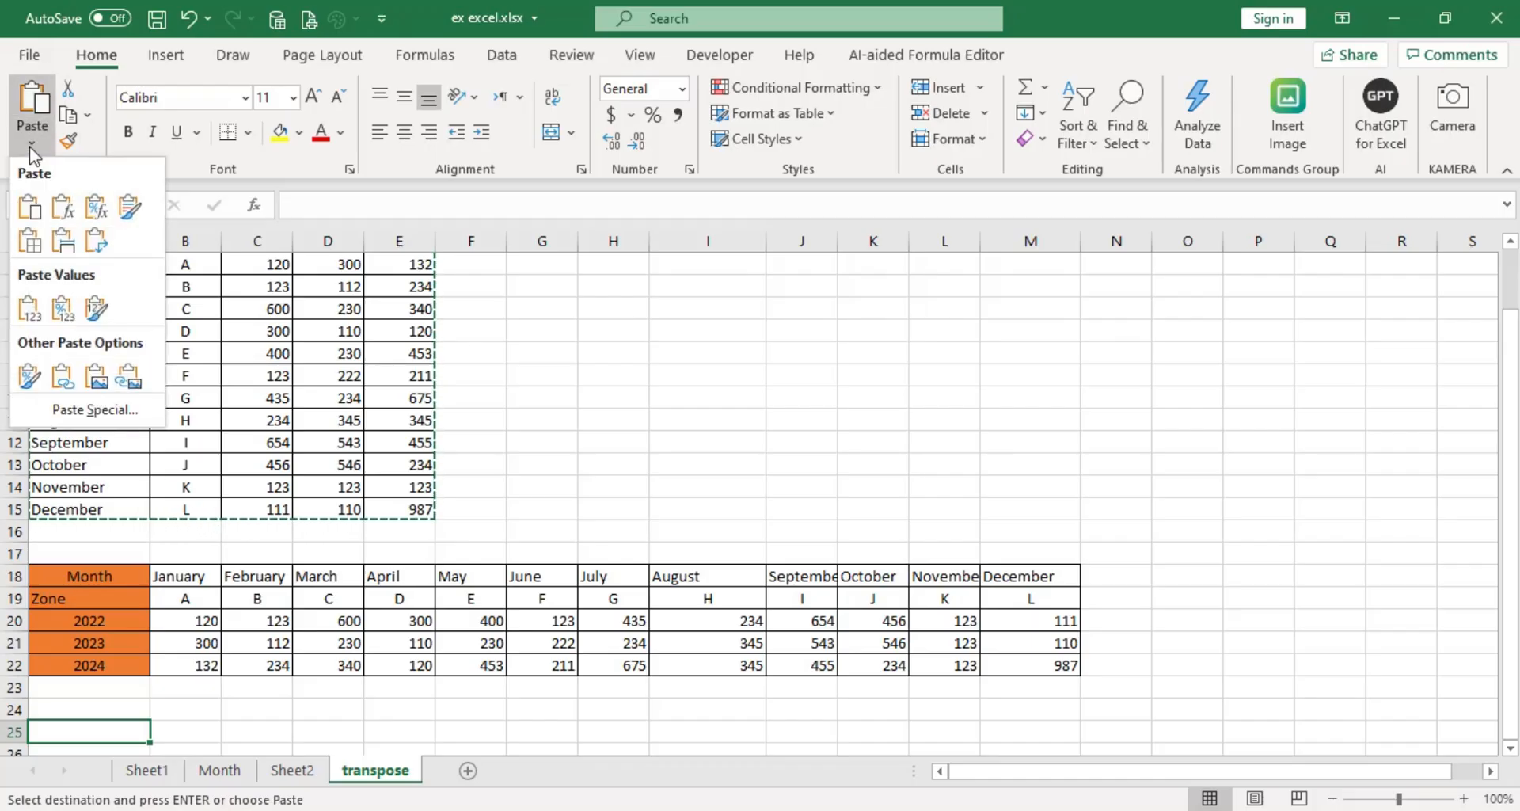
left_click(102, 417)
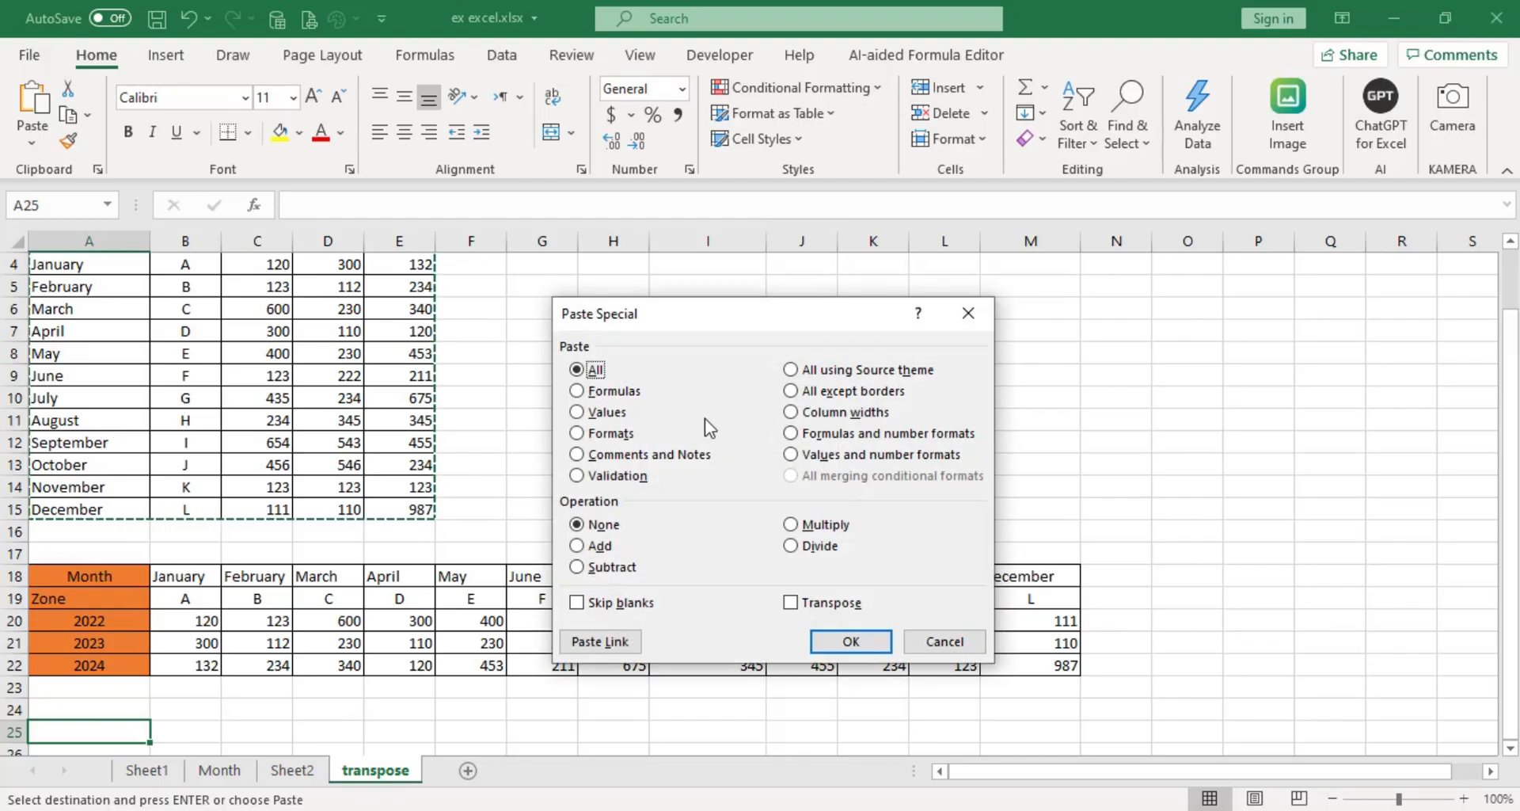
left_click(792, 603)
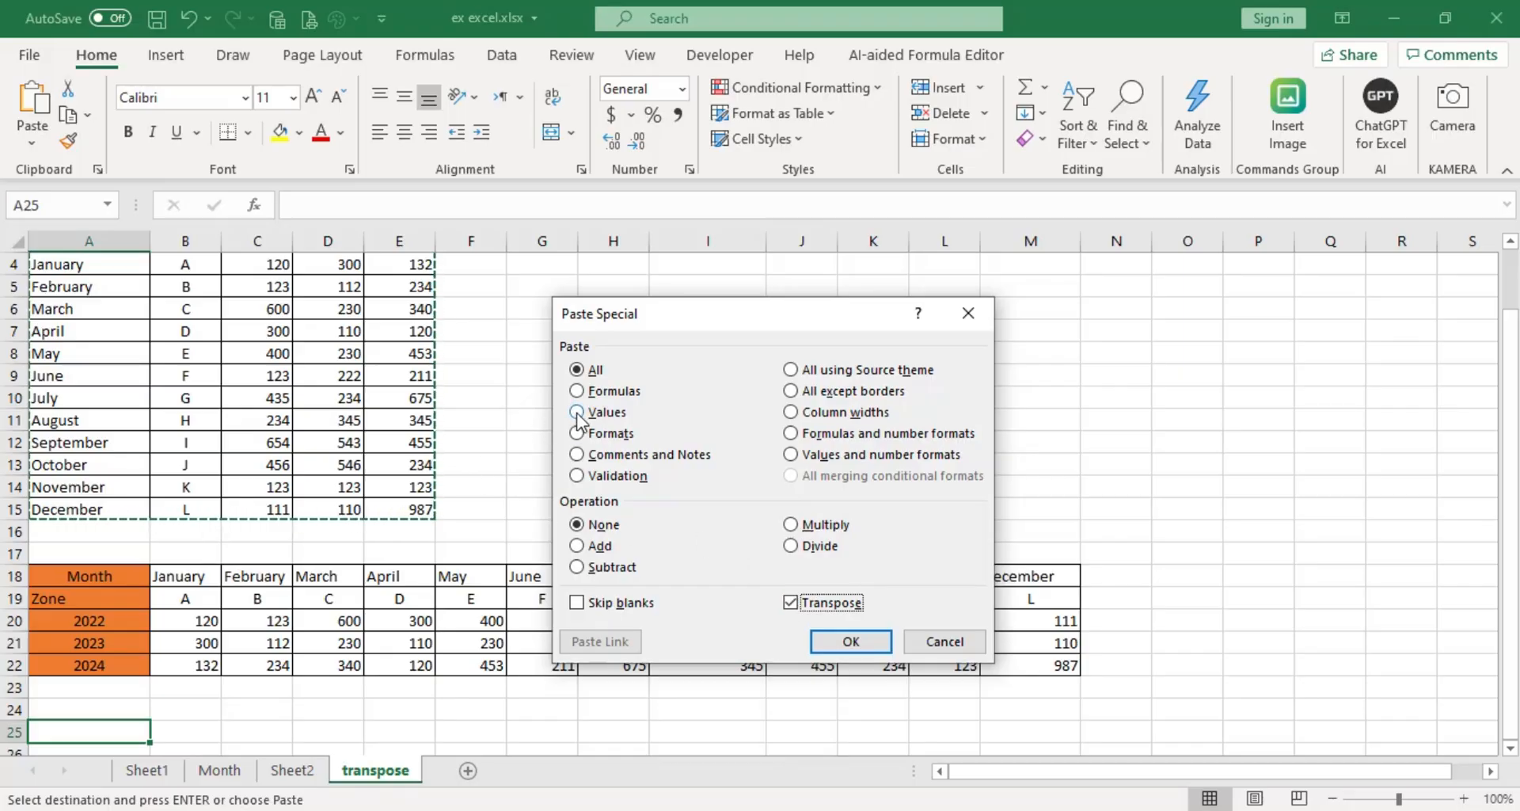
left_click(609, 416)
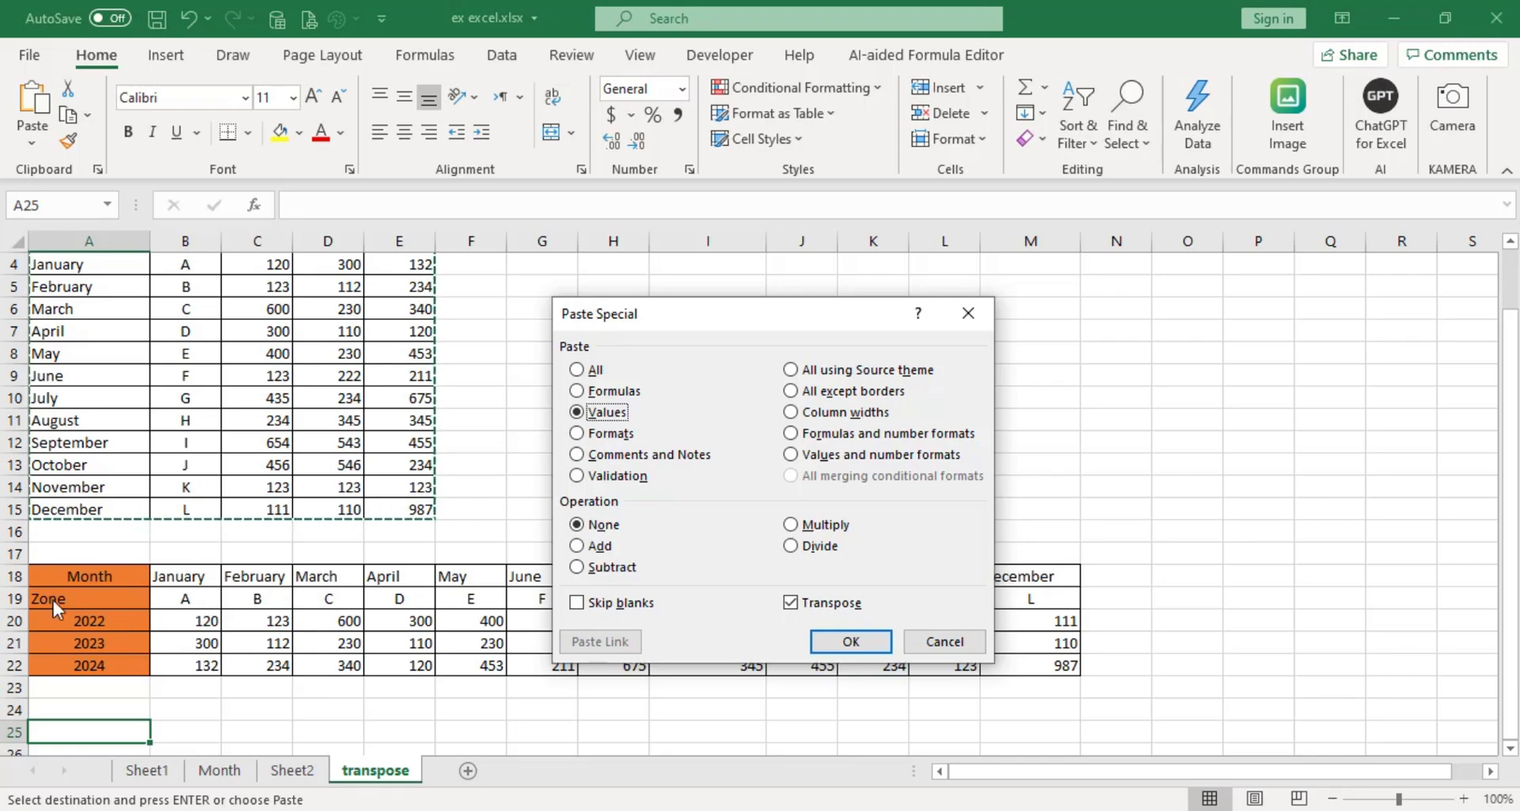
left_click(844, 641)
scroll(531, 655, "down", 3)
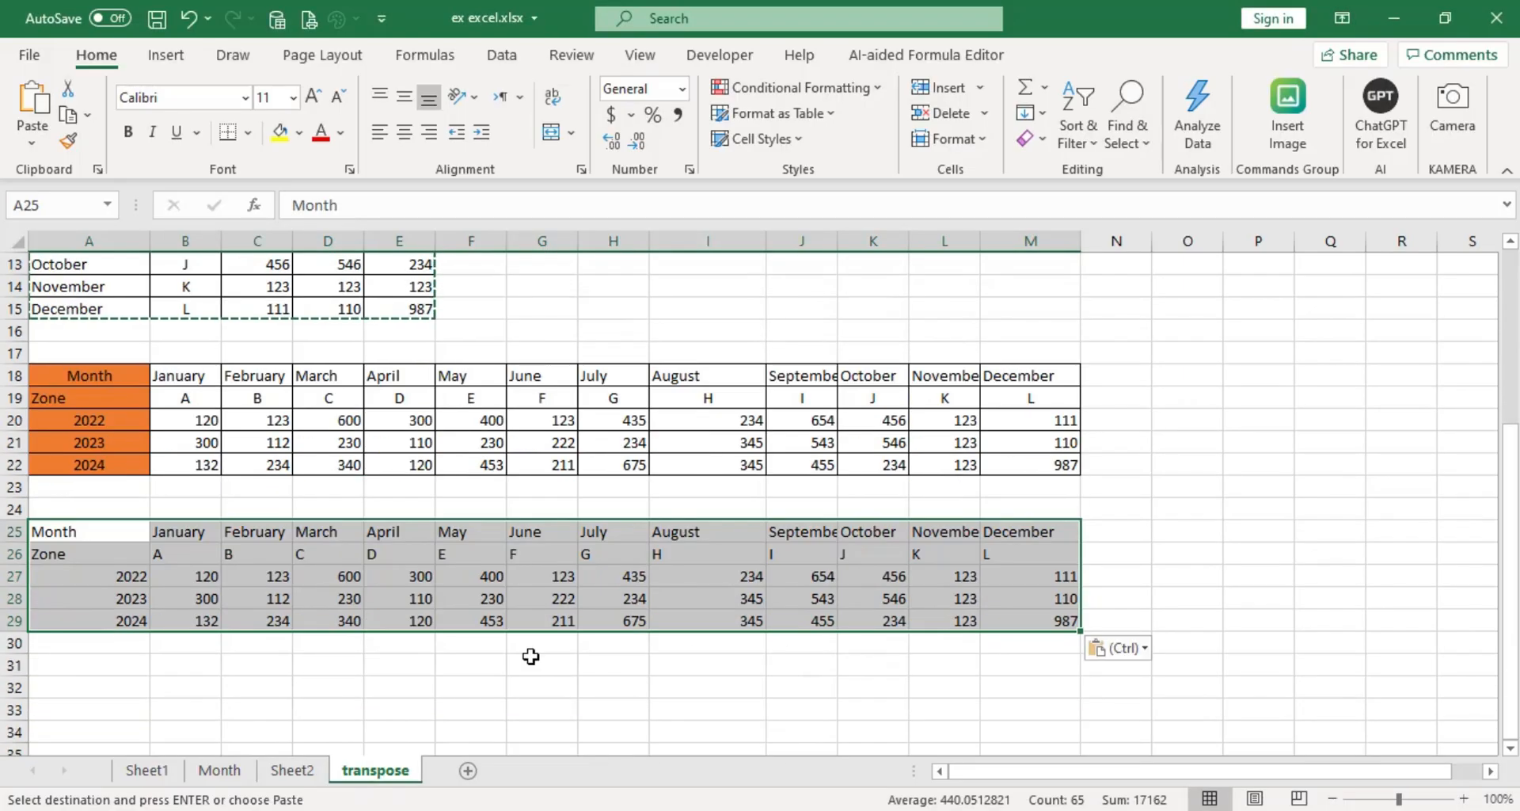
left_click(174, 659)
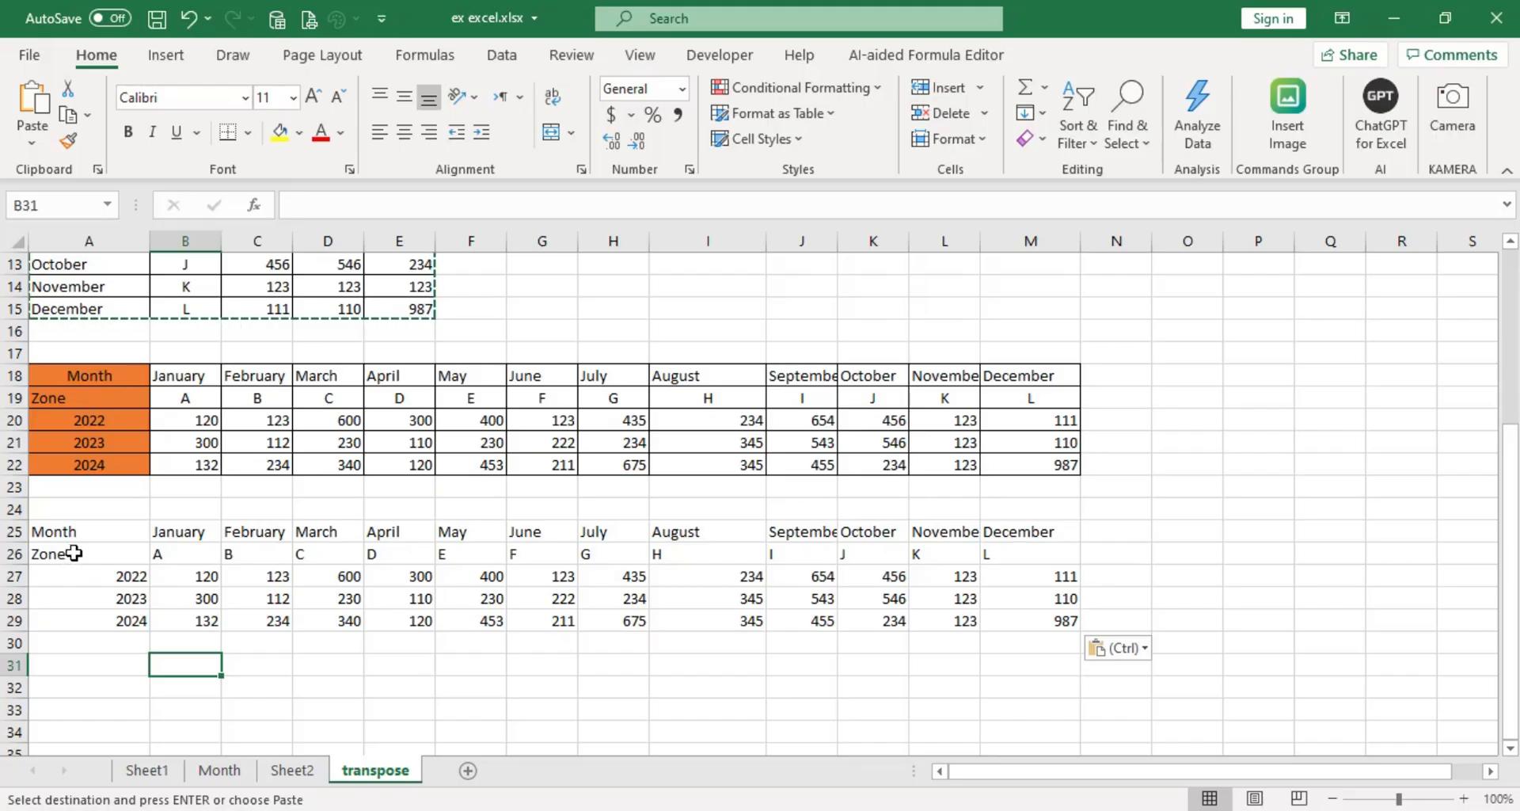
scroll(103, 554, "up", 1)
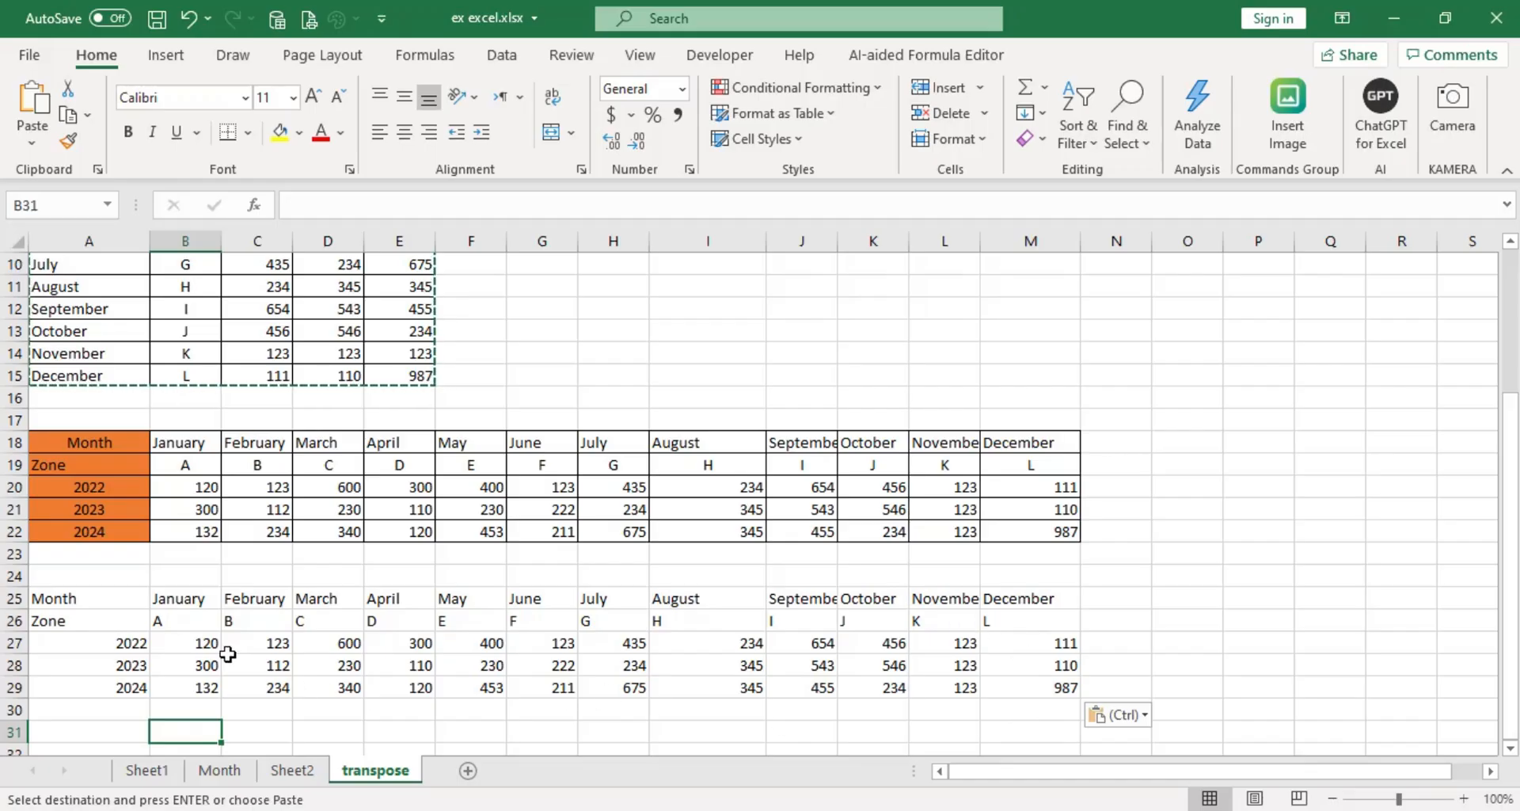
scroll(214, 638, "down", 1)
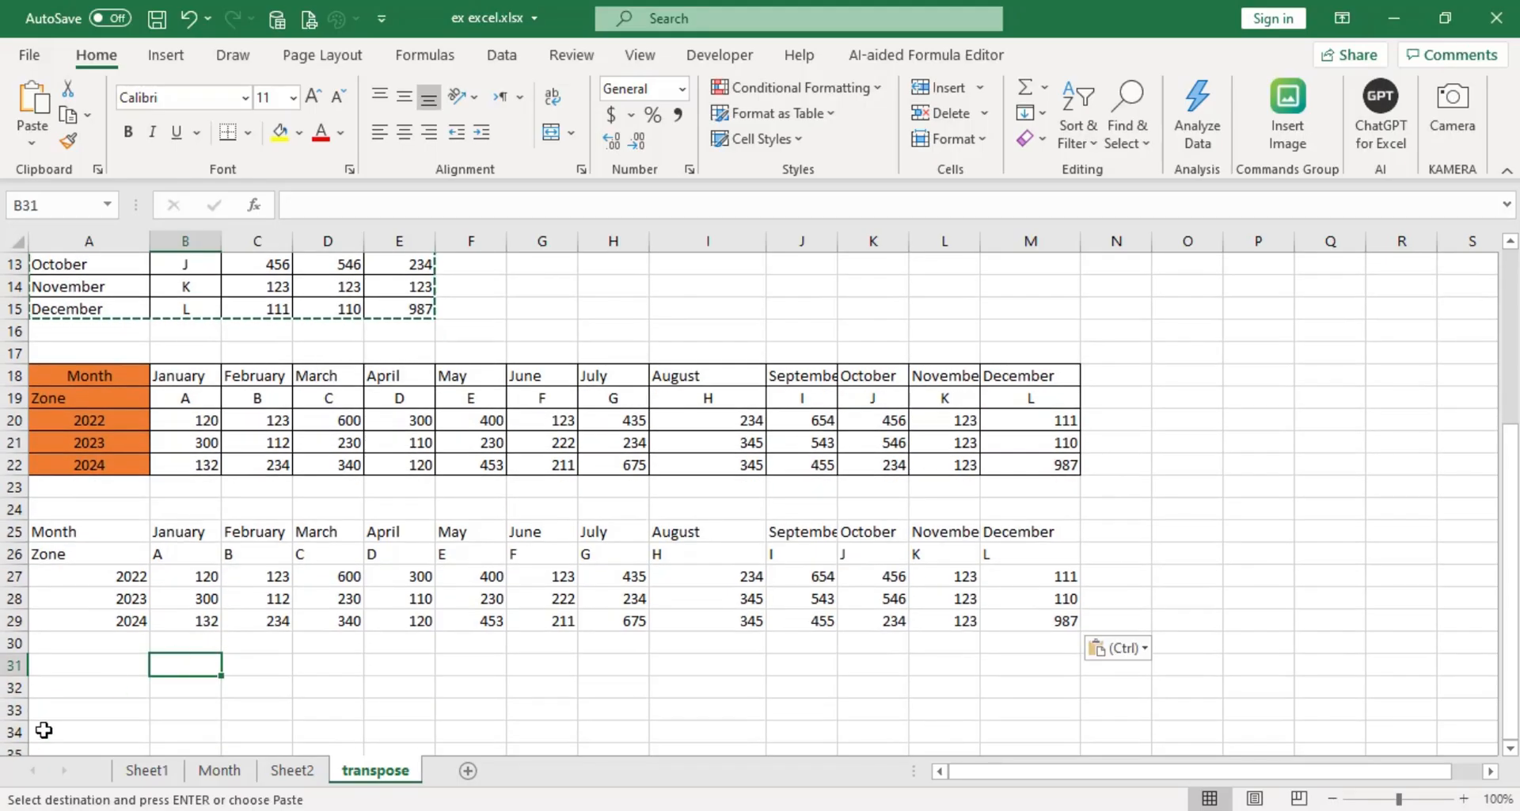
- Cancel the active copy selection around the source table A3:E15
left_click(111, 686)
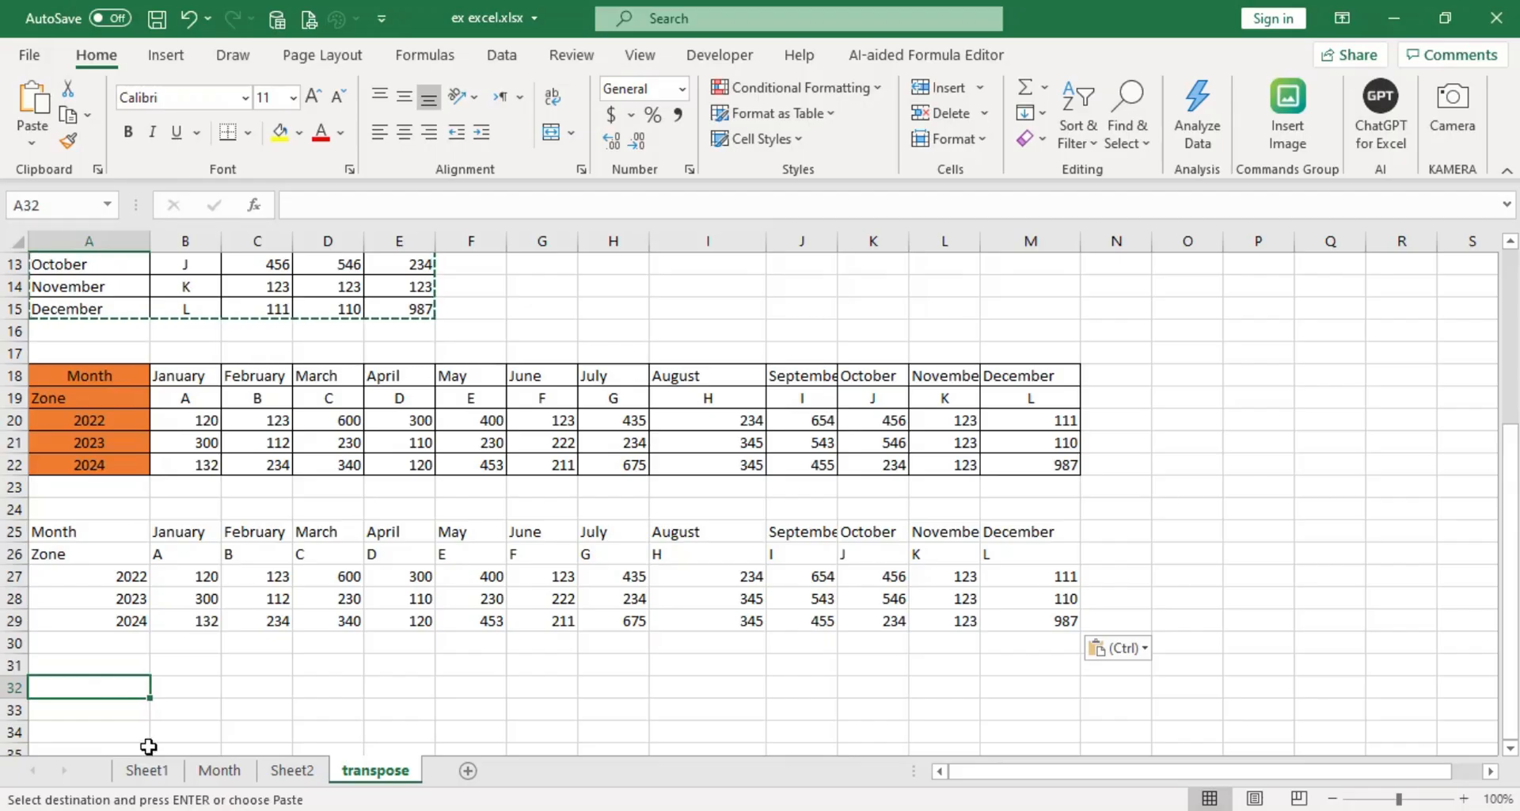
scroll(149, 742, "up", 4)
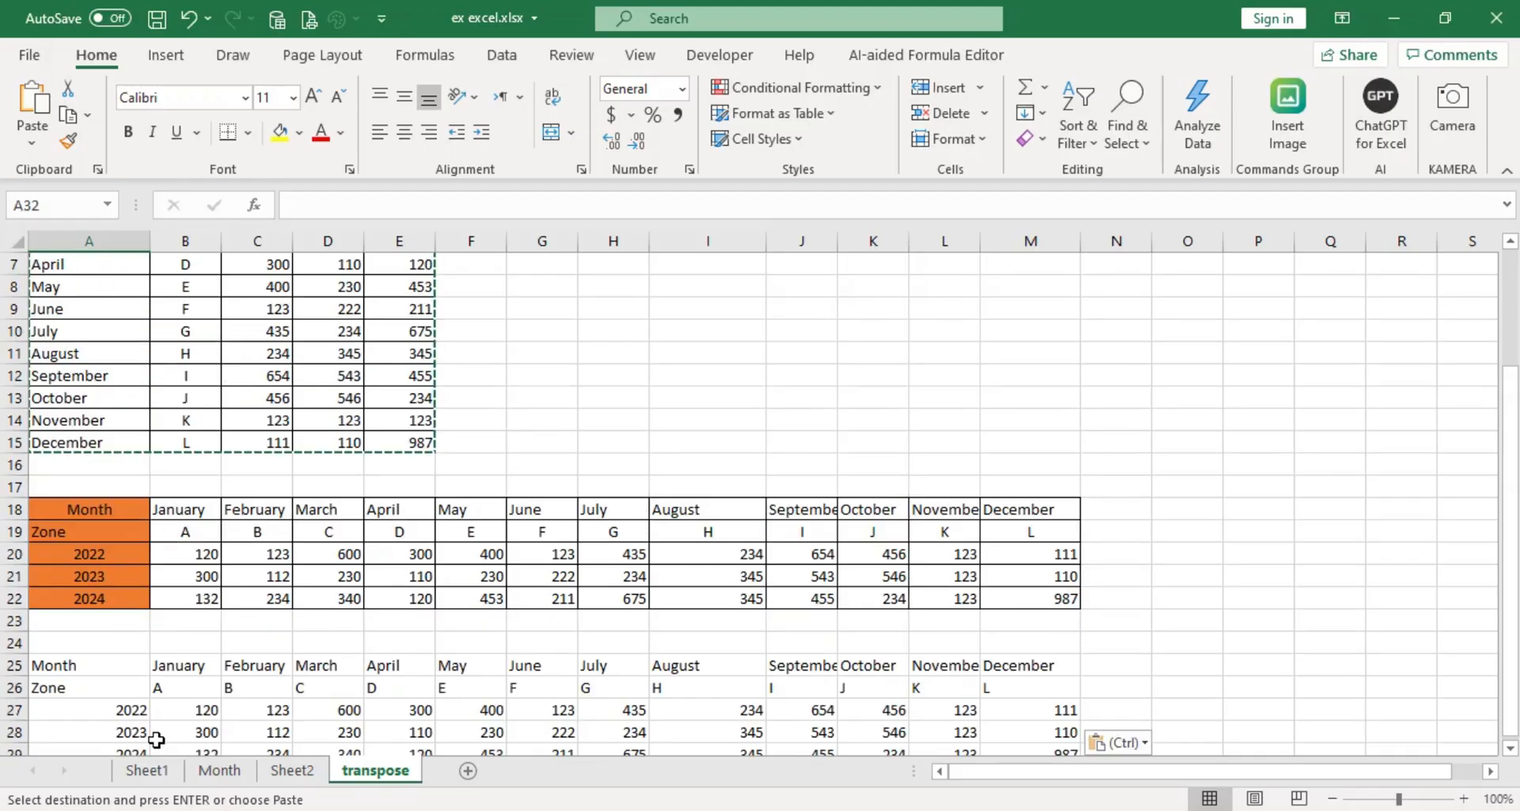
key("Escape")
scroll(154, 459, "down", 7)
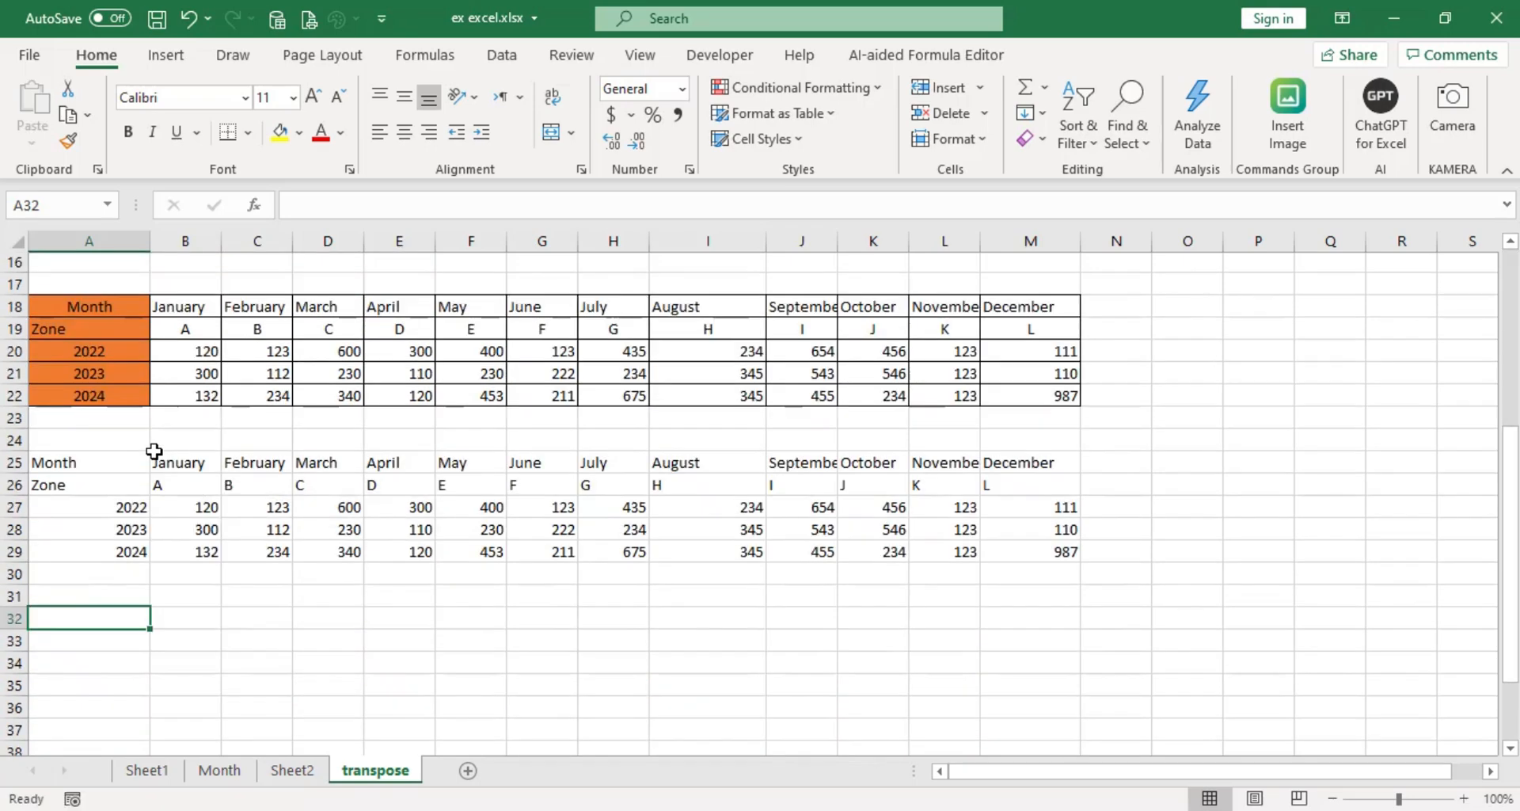
scroll(182, 566, "up", 7)
left_click(153, 487)
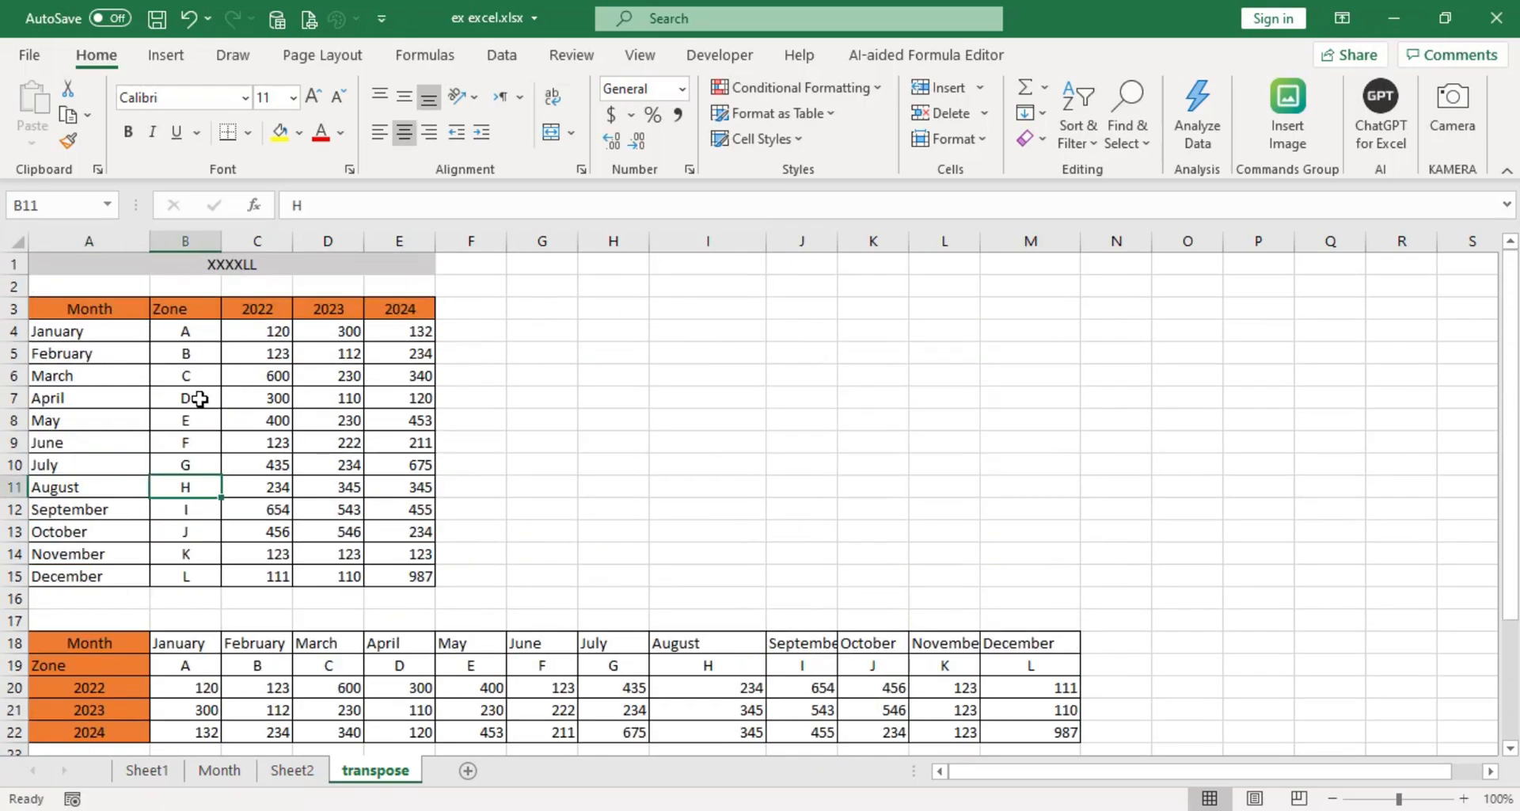
- Enter =TRANSPOSE(A3:E15) in cell A32 to build a formula-based transposed copy of the source table
scroll(201, 400, "down", 5)
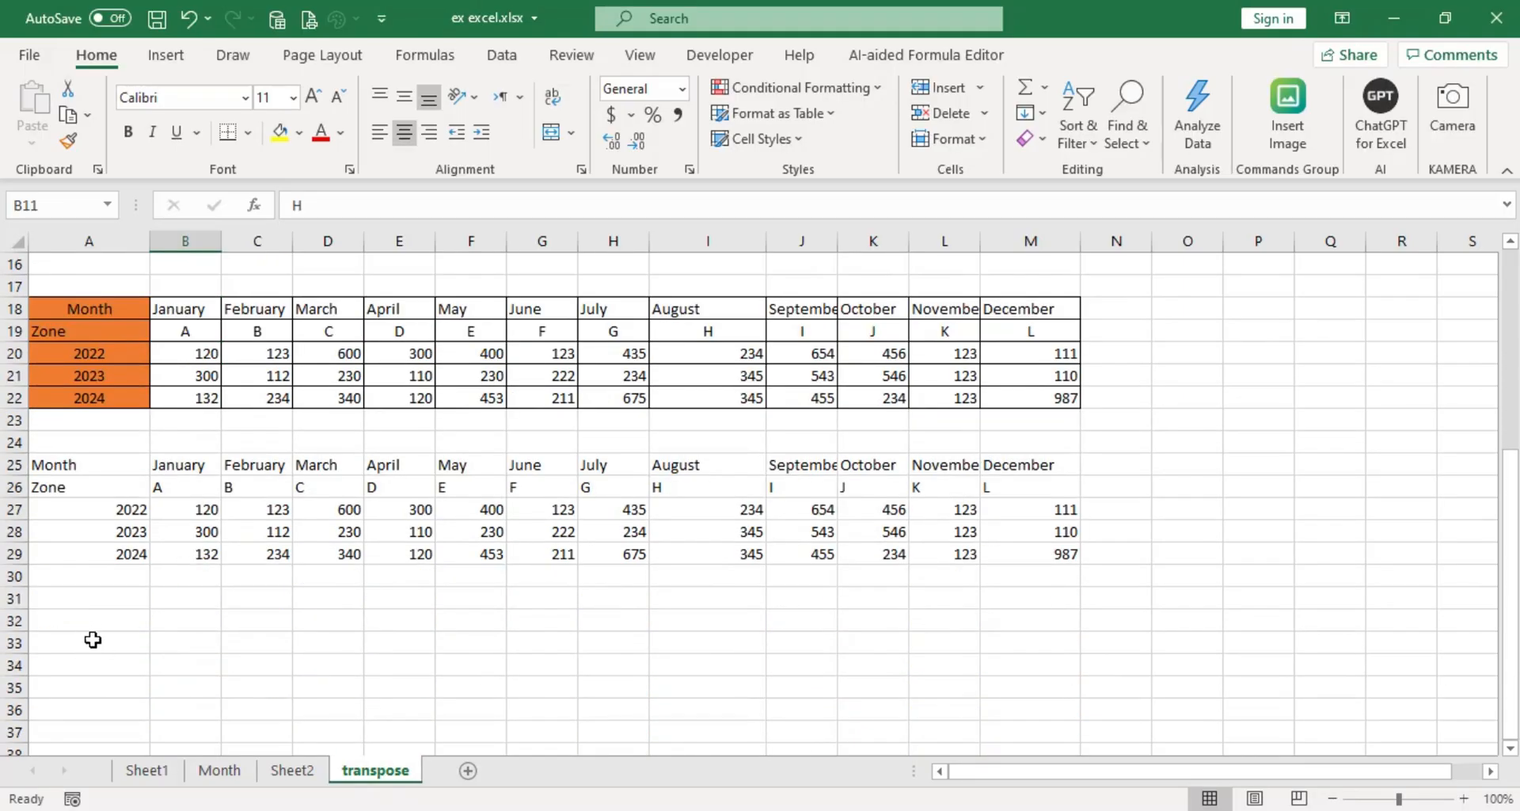
left_click(88, 622)
type("=")
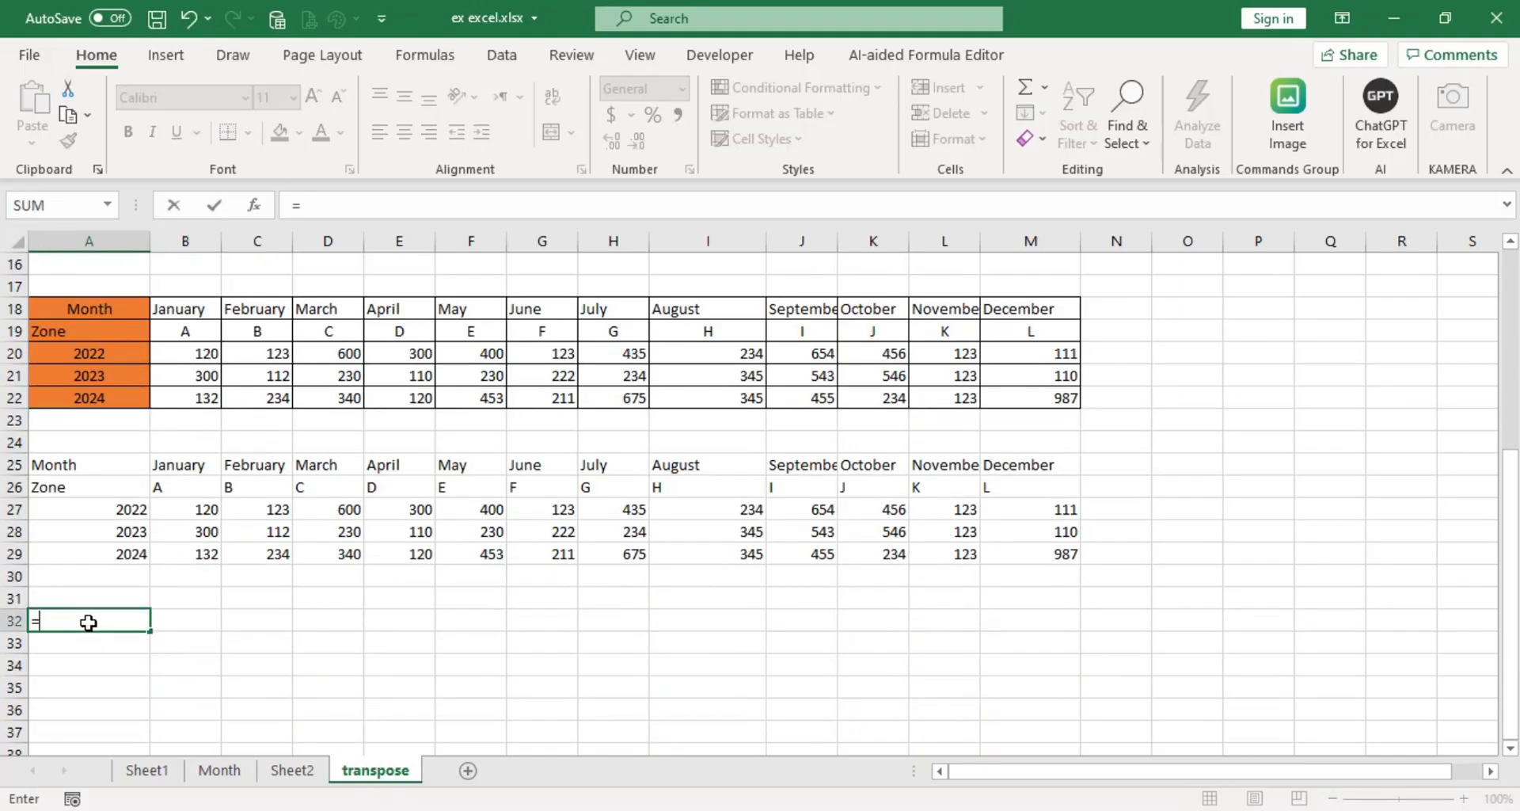
type("tra")
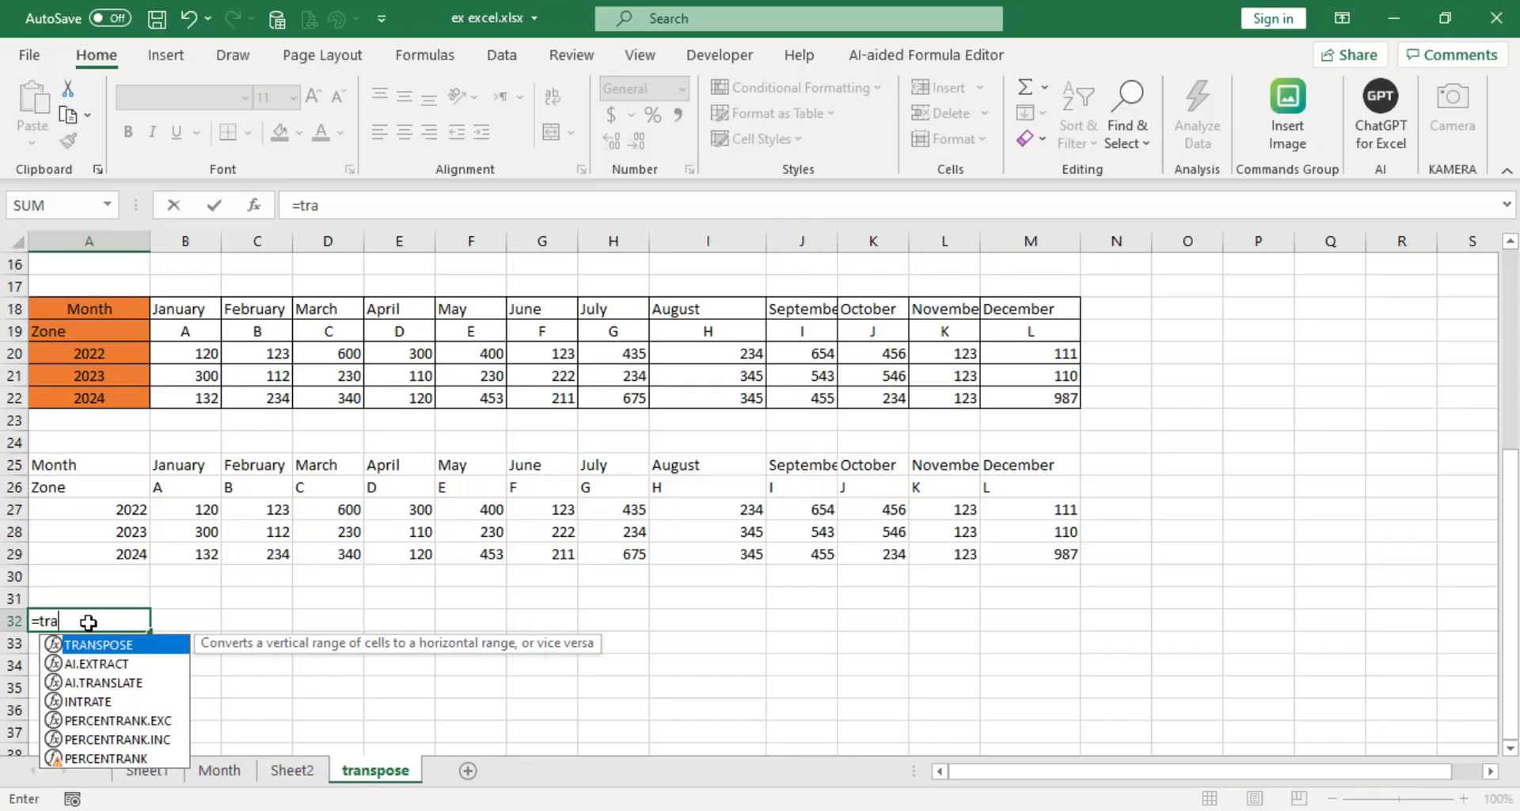
double_click(115, 654)
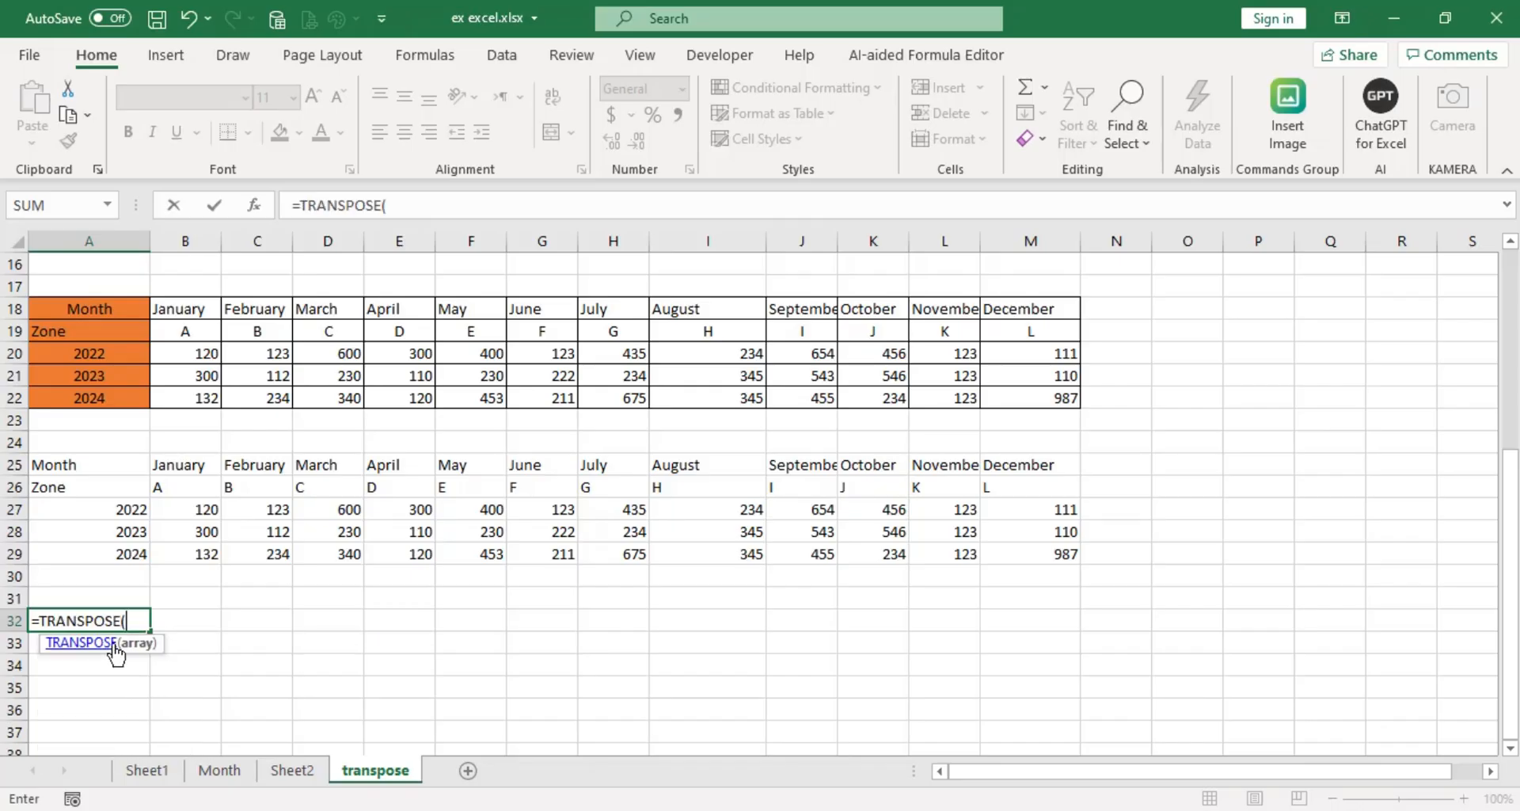
scroll(211, 697, "up", 5)
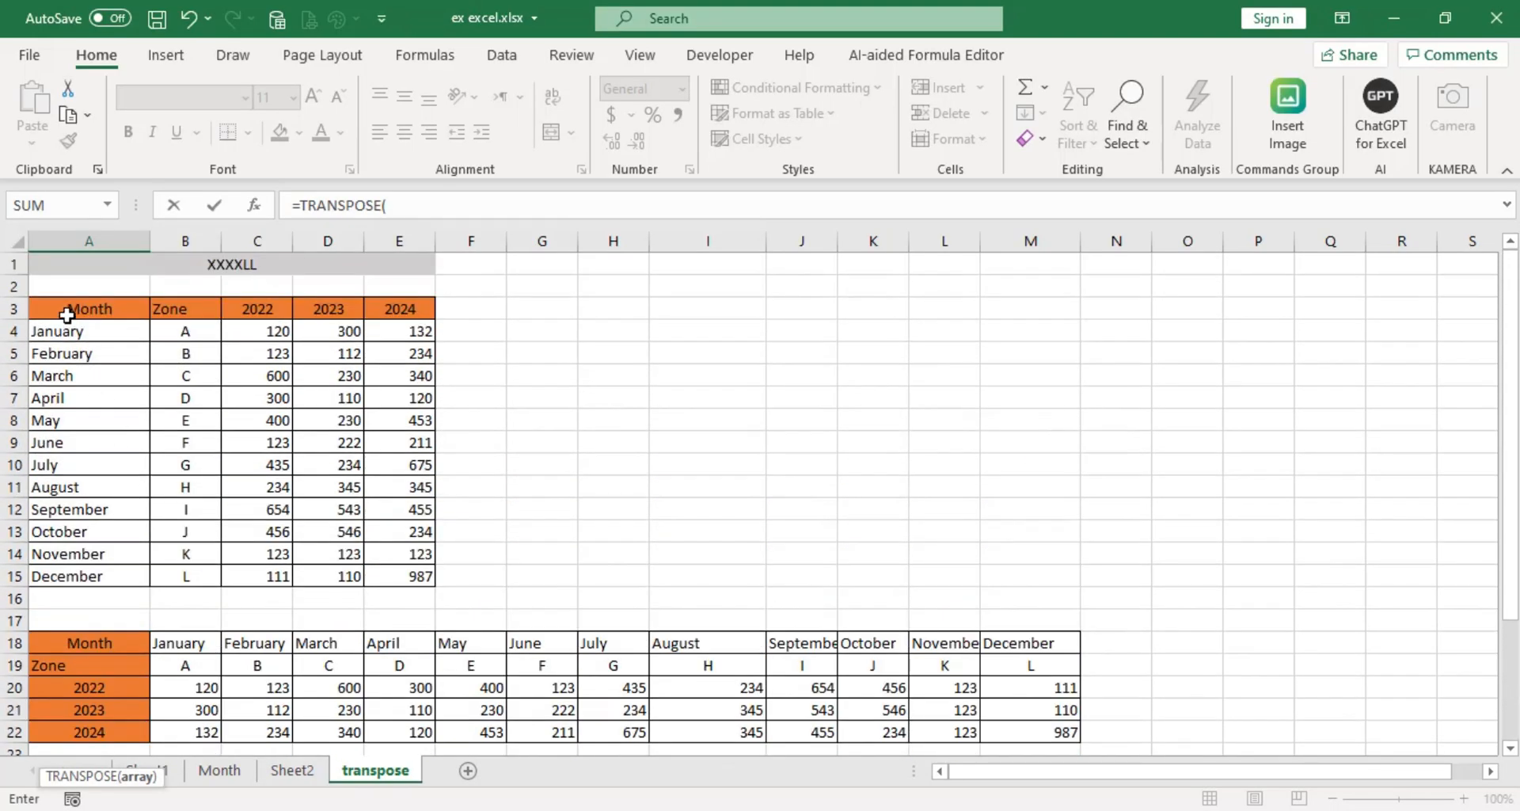
left_click_drag(68, 309, 393, 586)
scroll(472, 543, "down", 3)
scroll(472, 545, "down", 3)
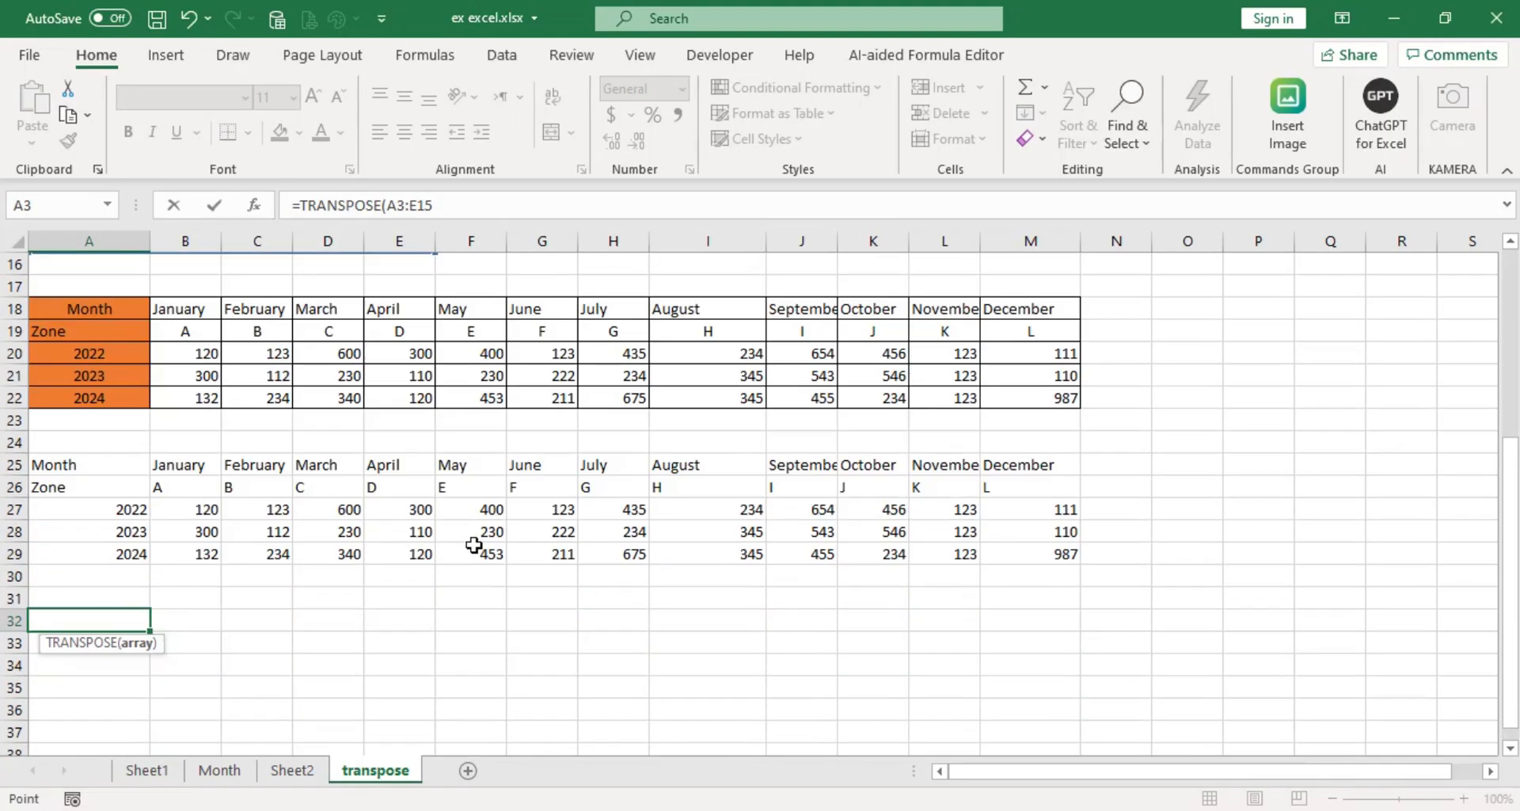
type(")")
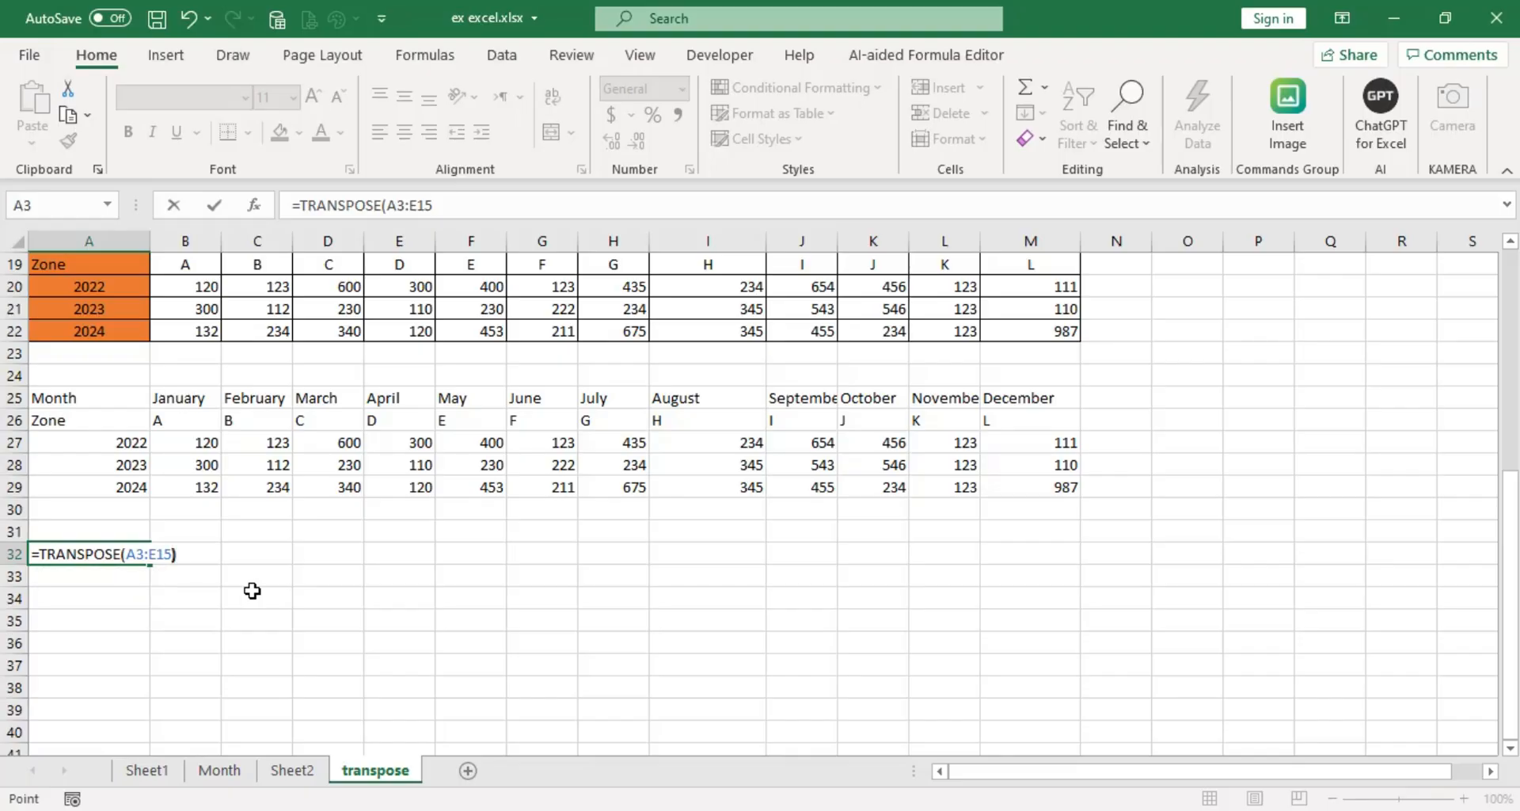
key("Return")
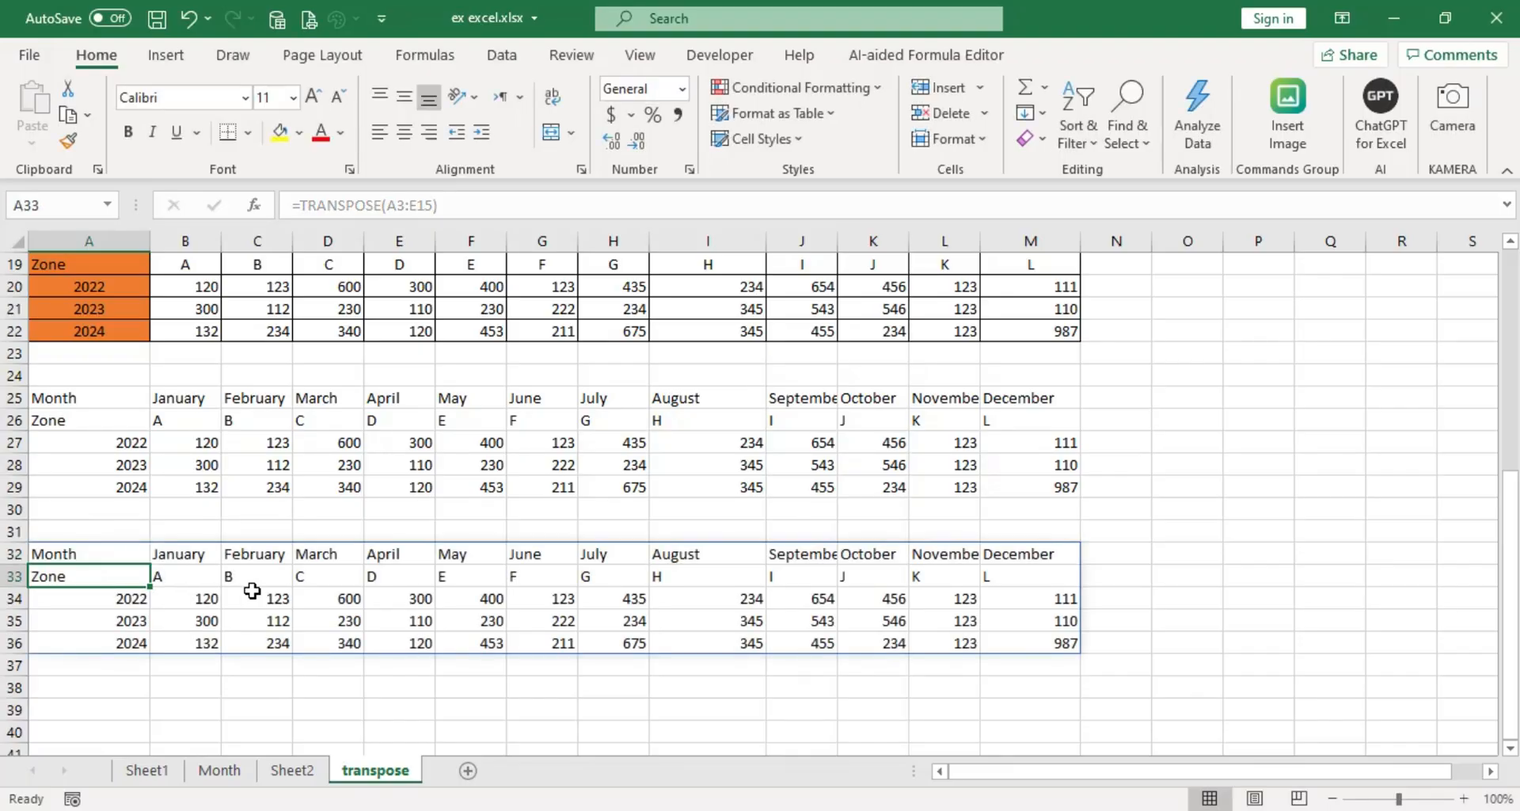
left_click(214, 673)
left_click(224, 618)
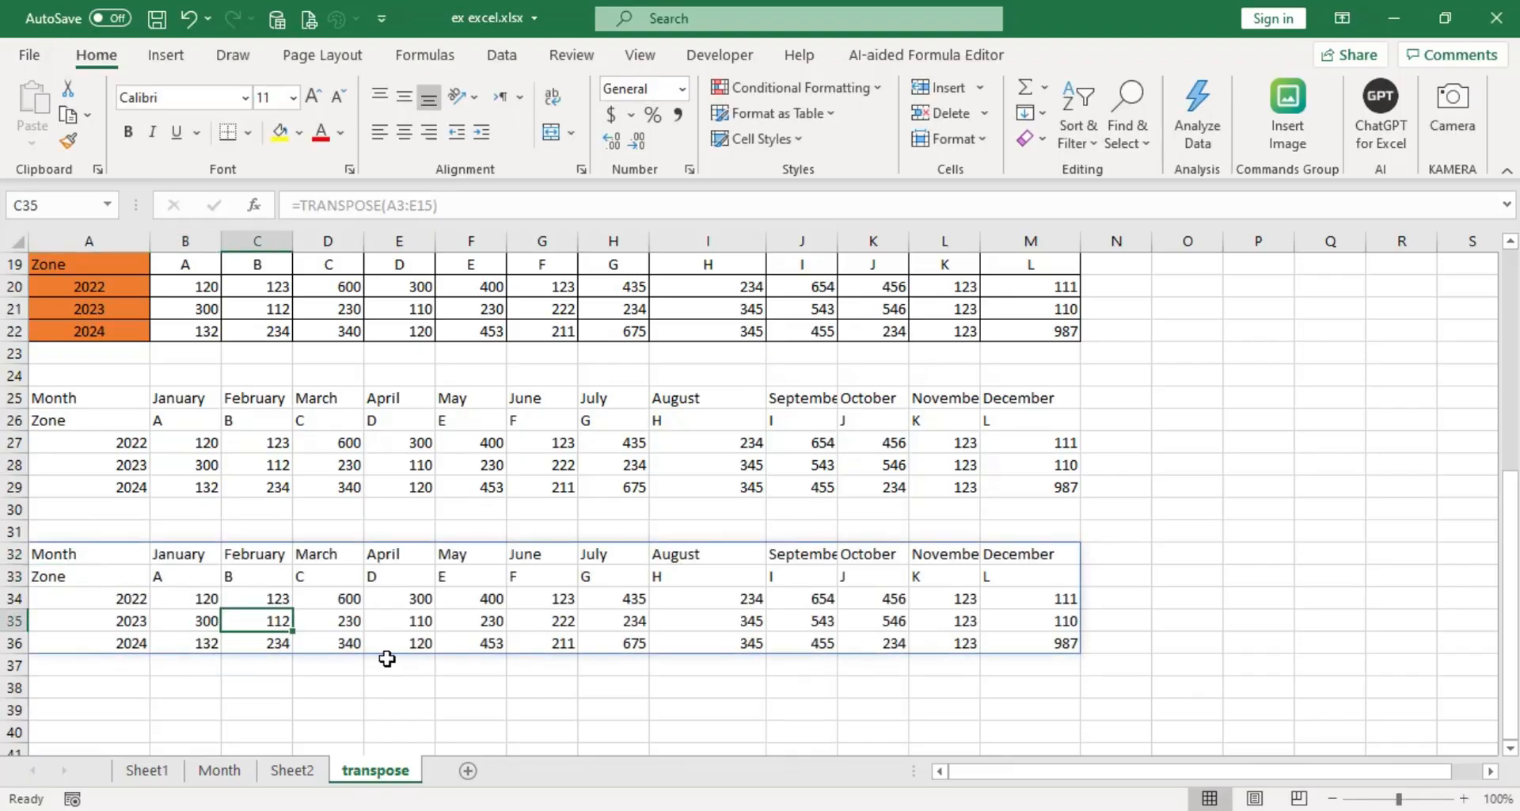
scroll(386, 659, "up", 2)
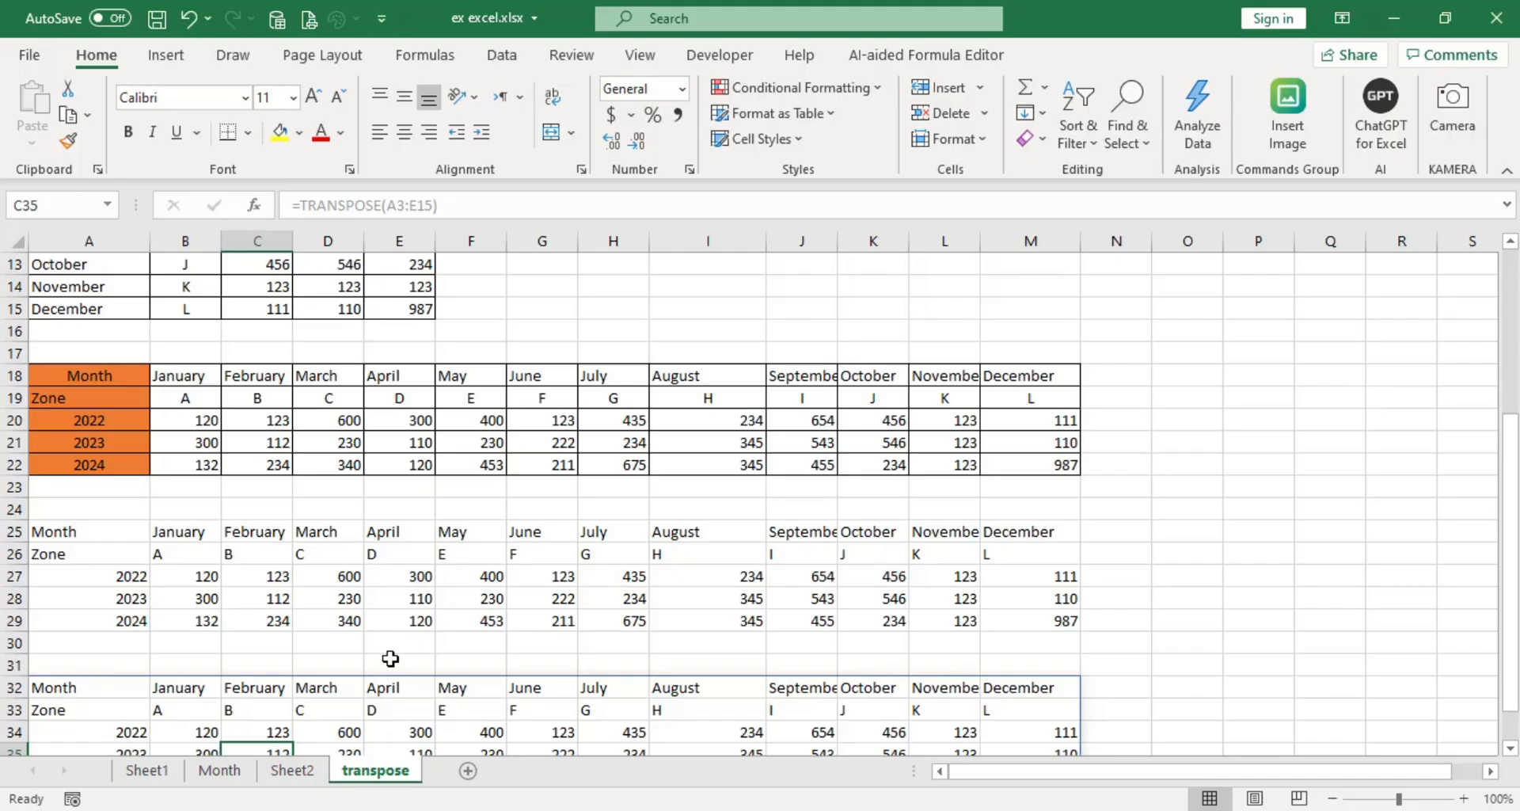